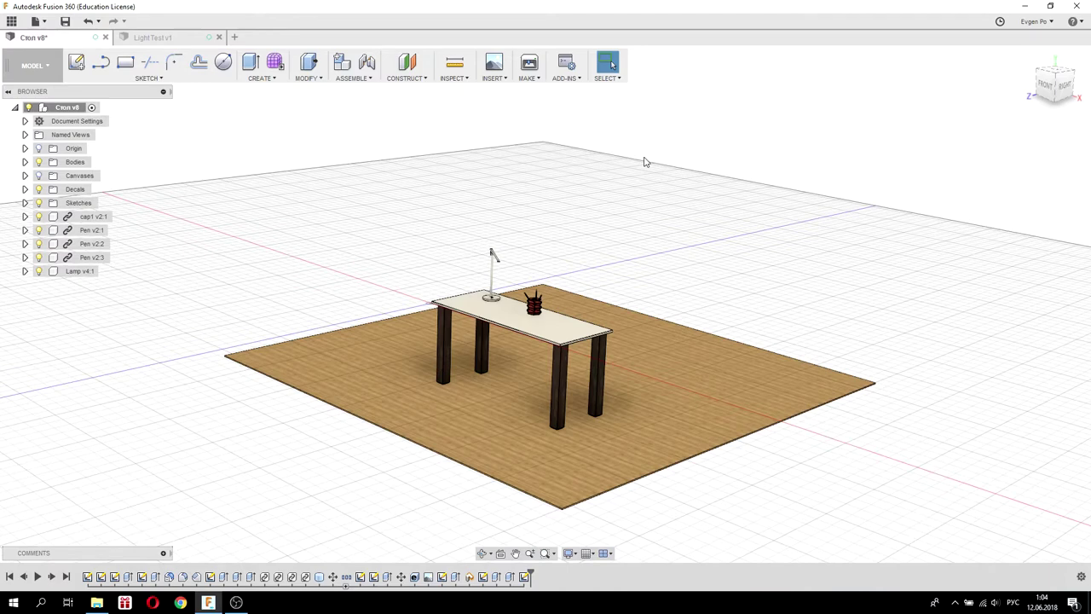
# - Look around the test plane in the Light Test v1 document
pyautogui.click(175, 39)
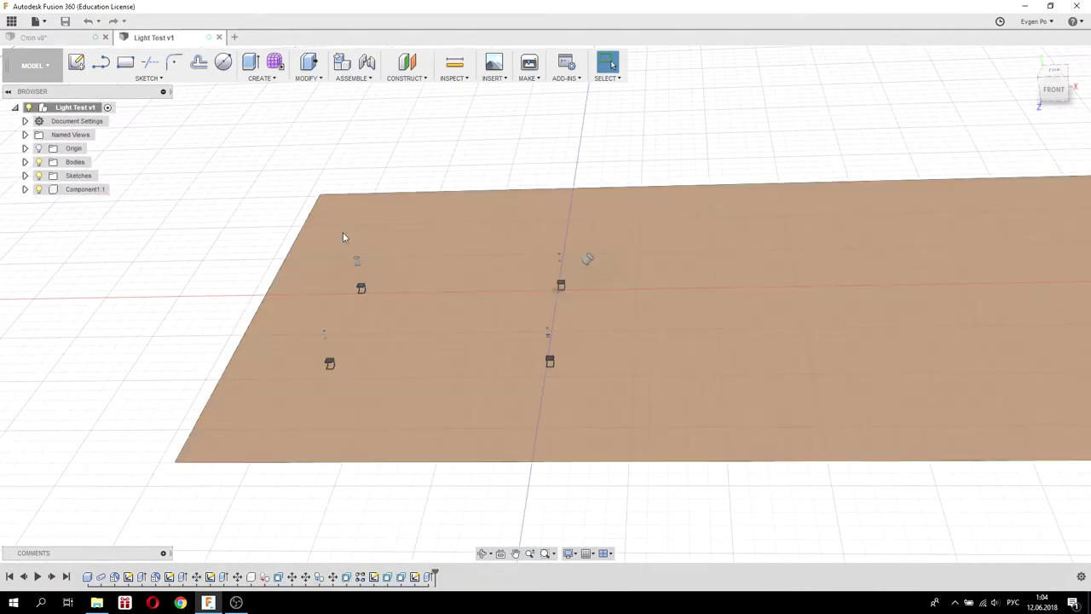
pyautogui.moveTo(342, 232); pyautogui.dragTo(369, 216, button='middle')
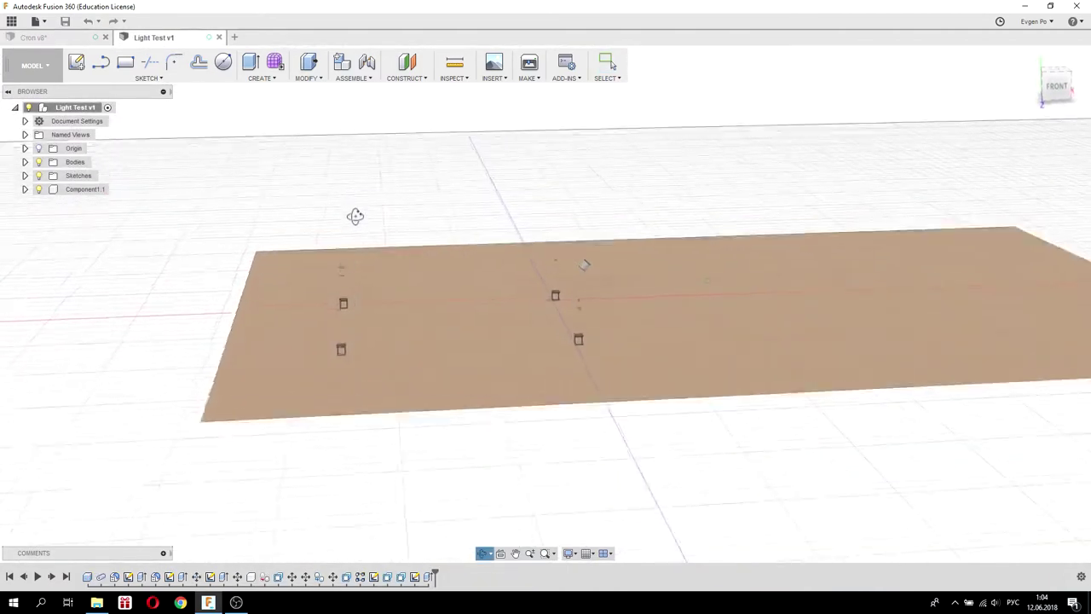
pyautogui.press('Escape')
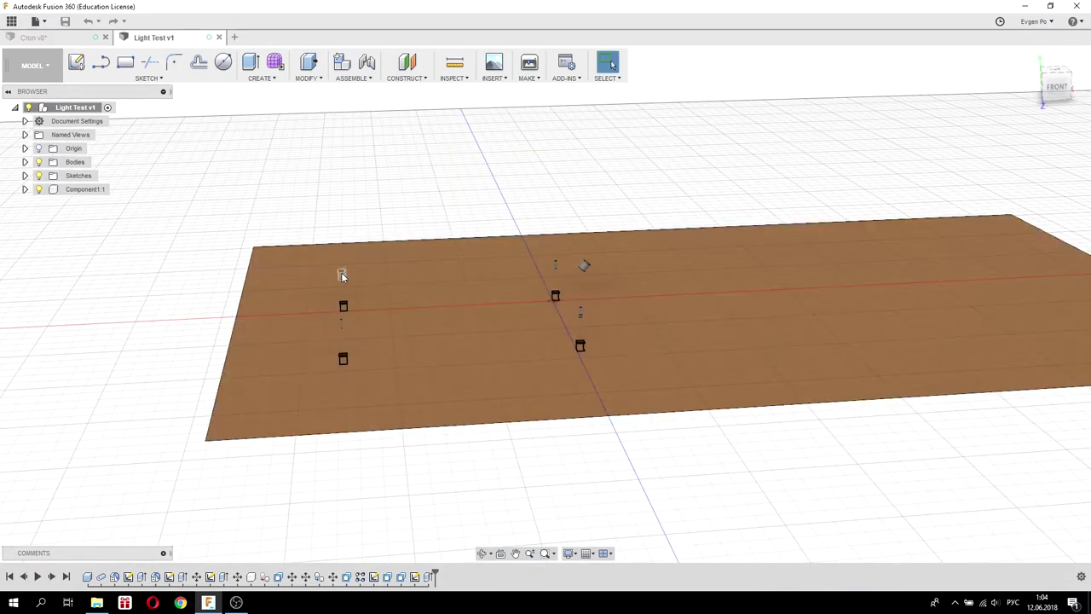
pyautogui.scroll(3, 349, 274)
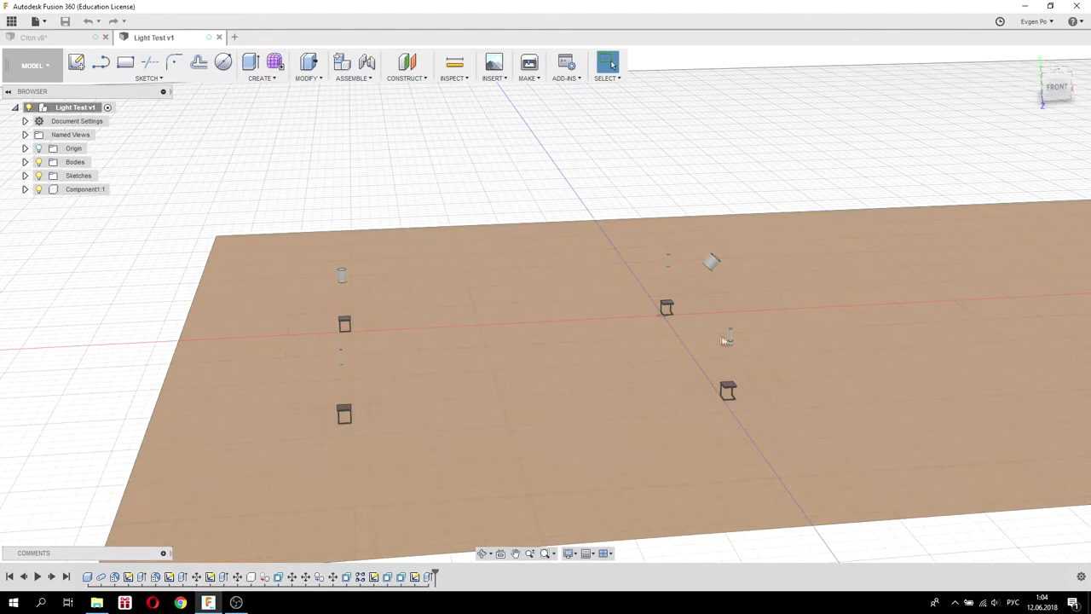
pyautogui.scroll(-2, 311, 183)
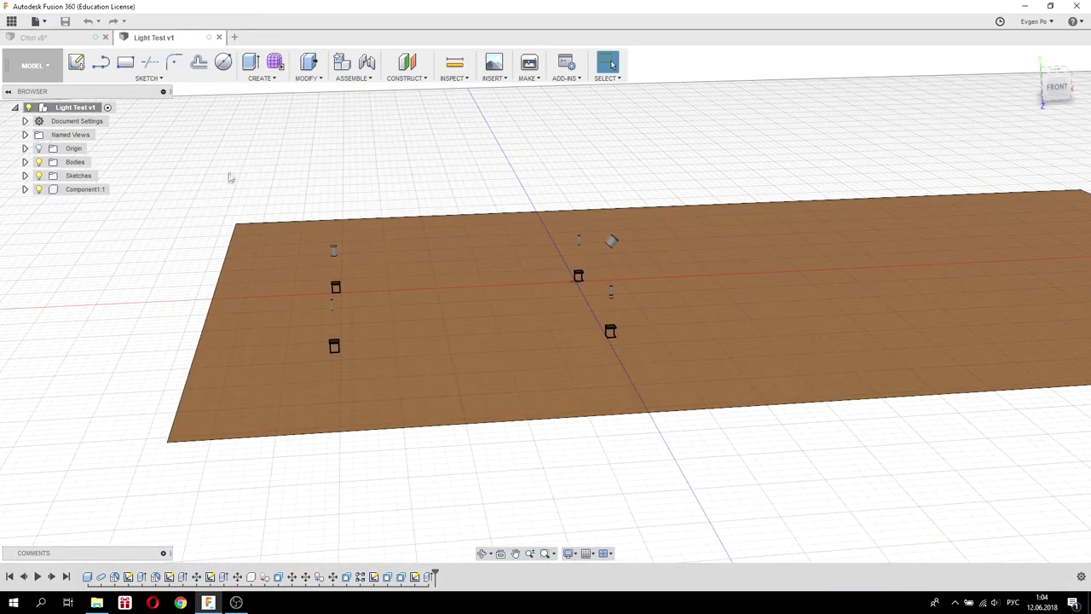
pyautogui.keyDown('shift'); pyautogui.moveTo(230, 177); pyautogui.dragTo(236, 191, button='middle'); pyautogui.keyUp('shift')
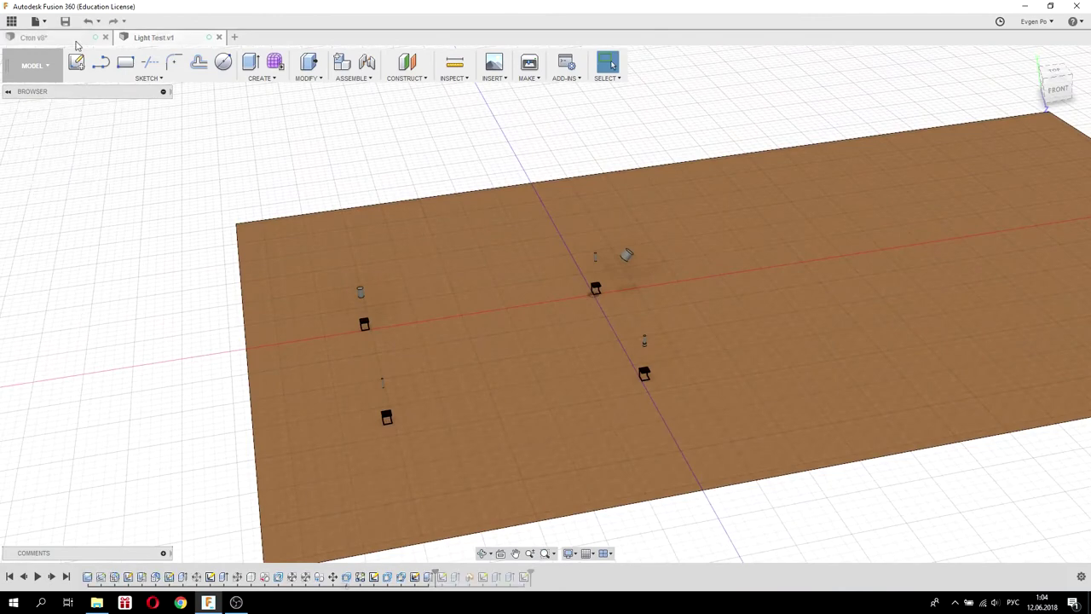
# - Back in Стол v8, orbit to a near top-down view and select the floor's sketch profile
pyautogui.hotkey('ctrl', 'Tab')
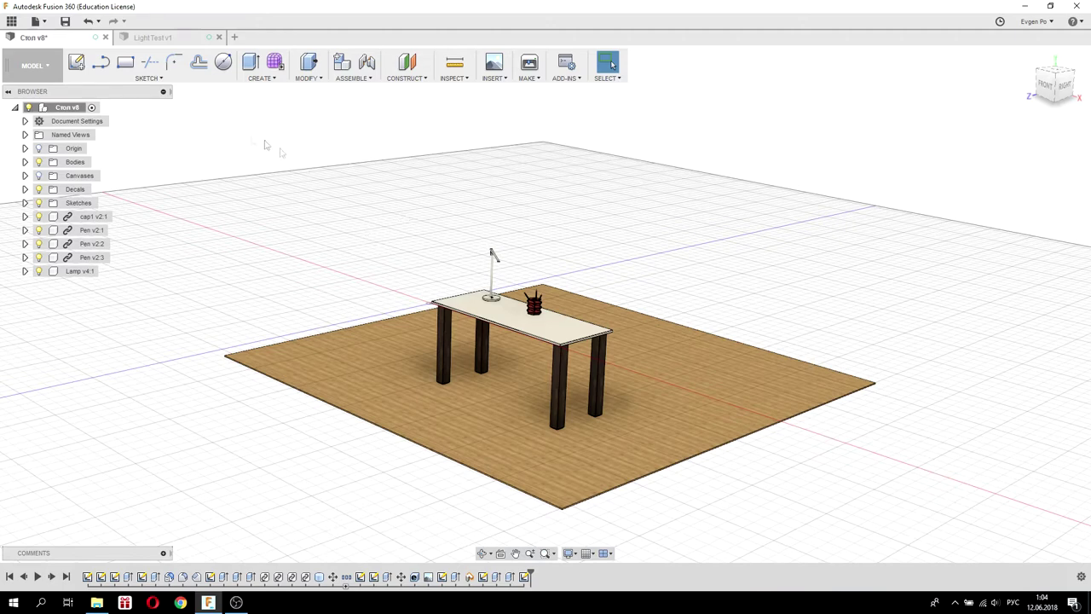
pyautogui.moveTo(475, 214)
pyautogui.keyDown('shift'); pyautogui.mouseDown(button='middle')
pyautogui.moveTo(461, 187)
pyautogui.moveTo(490, 190)
pyautogui.moveTo(457, 200)
pyautogui.moveTo(395, 178)
pyautogui.moveTo(438, 180)
pyautogui.moveTo(451, 210)
pyautogui.mouseUp(button='middle'); pyautogui.keyUp('shift')
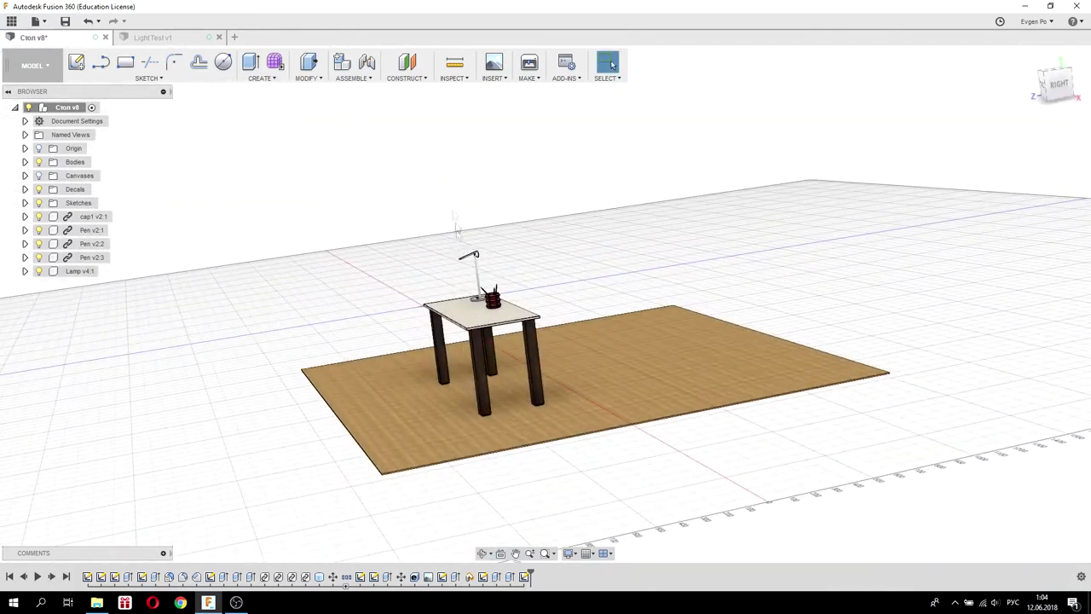
pyautogui.scroll(2, 513, 322)
pyautogui.scroll(2, 513, 322)
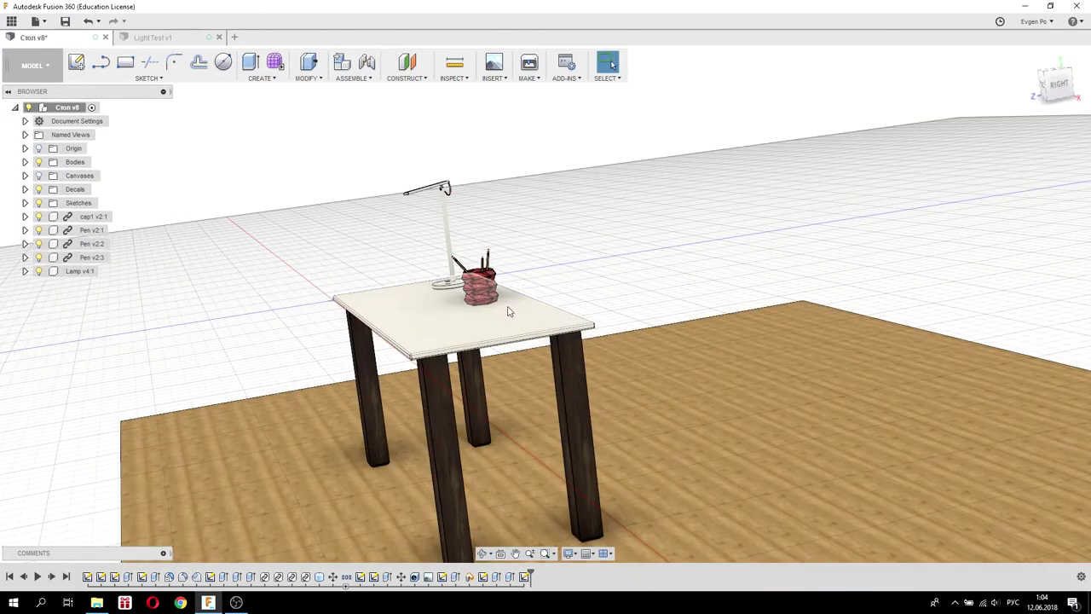
pyautogui.scroll(-2, 530, 338)
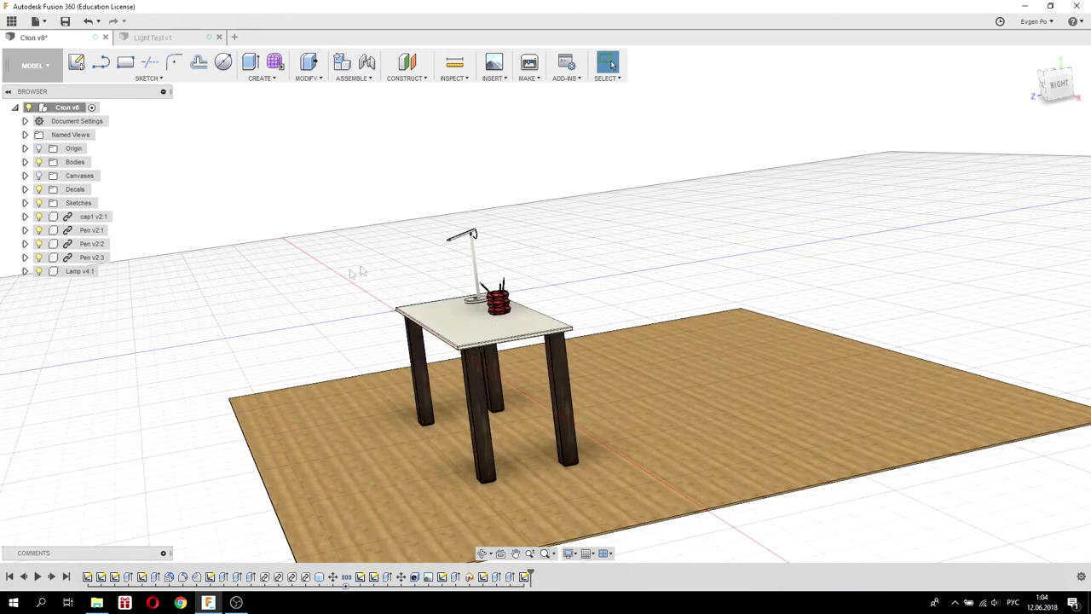
pyautogui.keyDown('shift'); pyautogui.moveTo(514, 349); pyautogui.dragTo(675, 338, button='middle'); pyautogui.keyUp('shift')
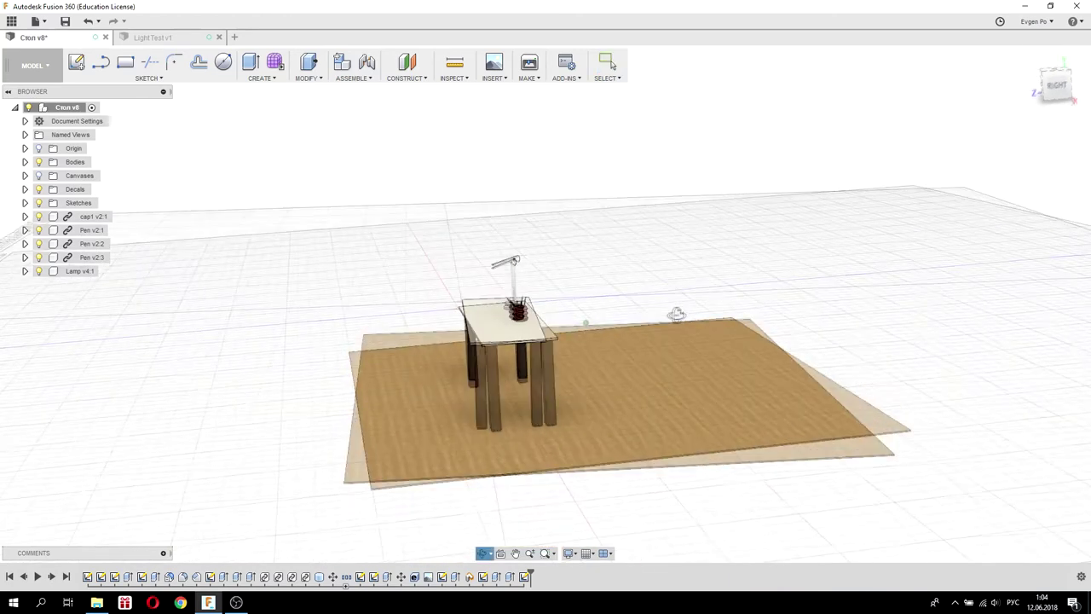
pyautogui.click(699, 336)
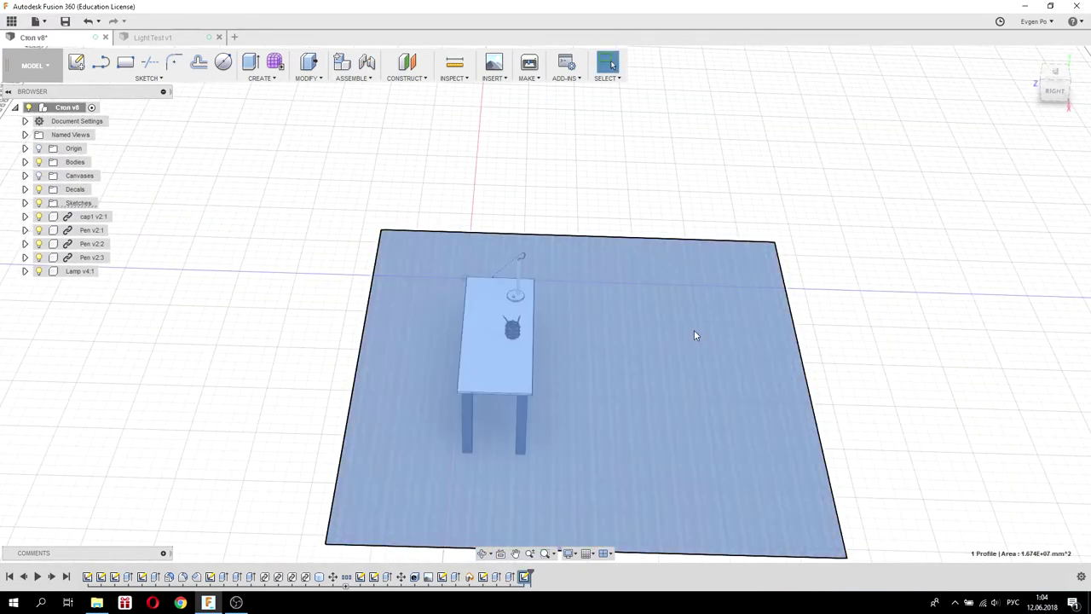
# - Edit the floor sketch and draw a thin 2-point rectangle along the floor's top edge
pyautogui.moveTo(705, 302)
pyautogui.keyDown('shift'); pyautogui.mouseDown(button='middle')
pyautogui.moveTo(705, 259)
pyautogui.moveTo(695, 305)
pyautogui.mouseUp(button='middle'); pyautogui.keyUp('shift')
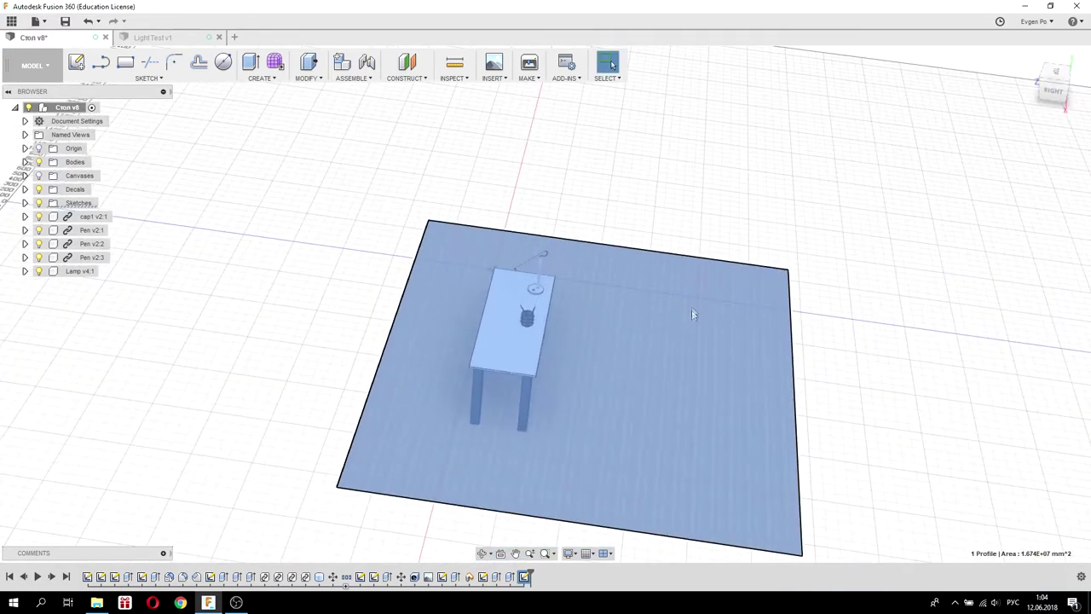
pyautogui.rightClick(692, 334)
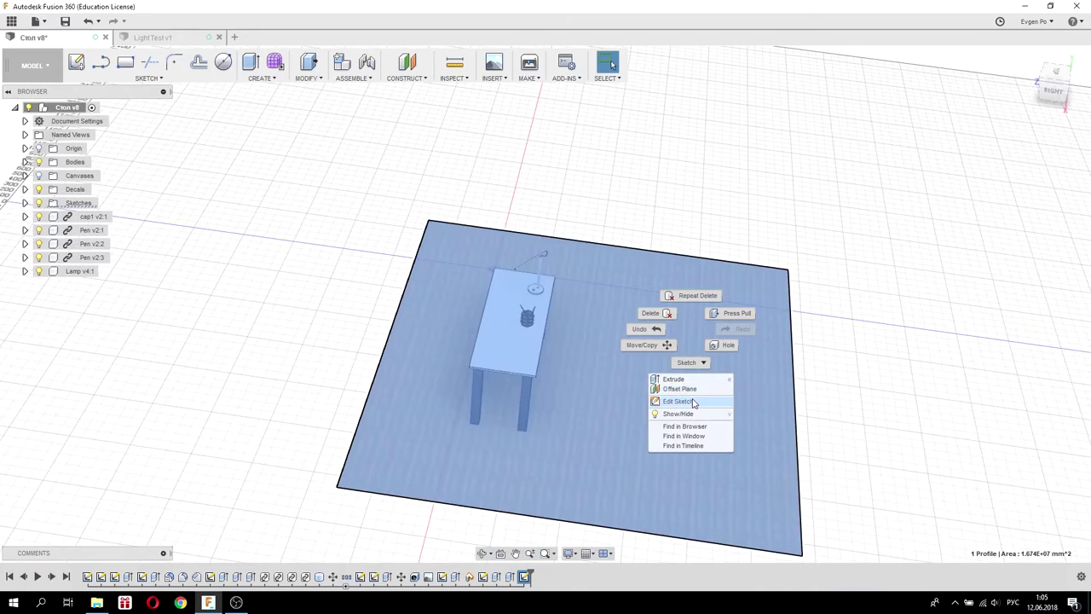
pyautogui.click(691, 398)
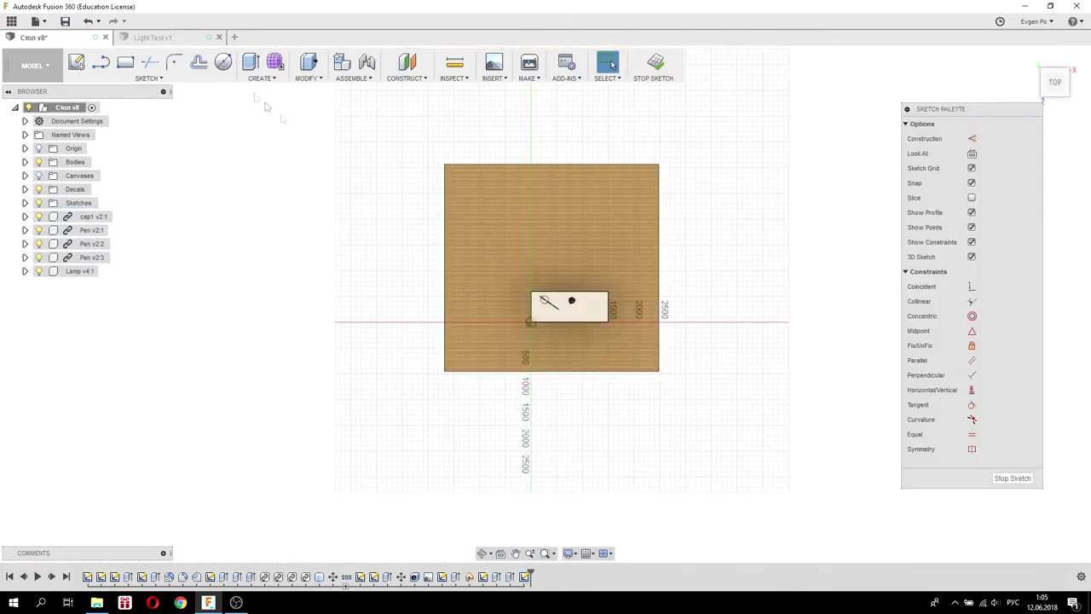
pyautogui.click(126, 67)
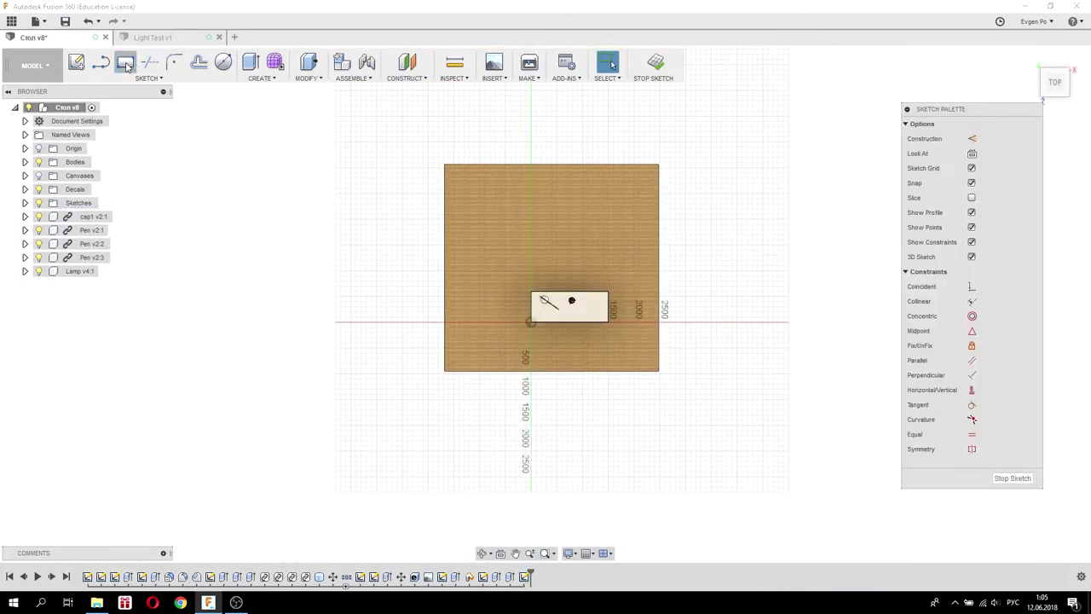
pyautogui.click(446, 166)
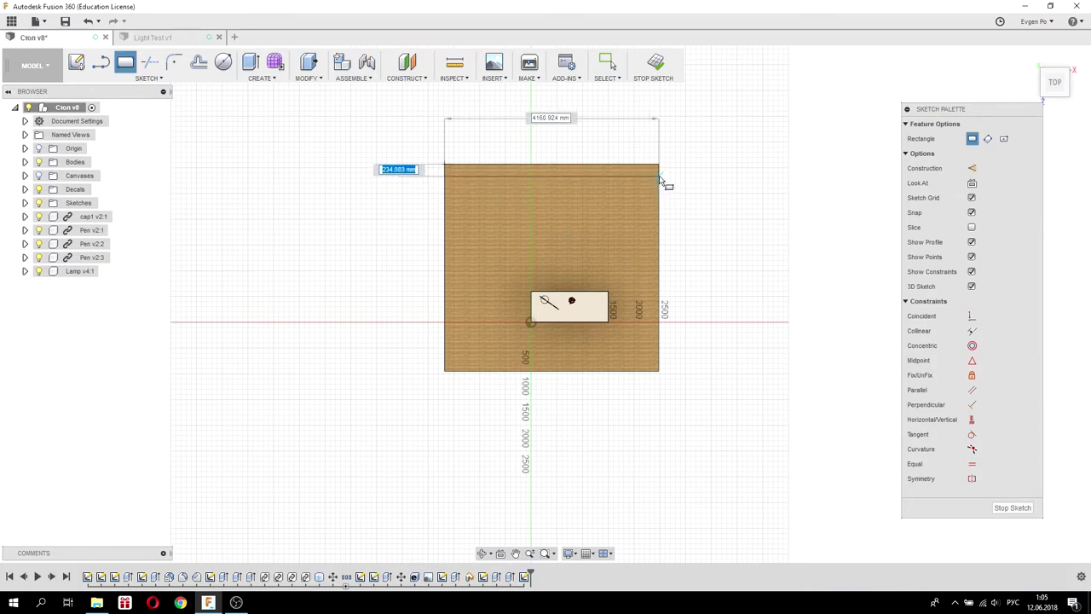
pyautogui.click(661, 178)
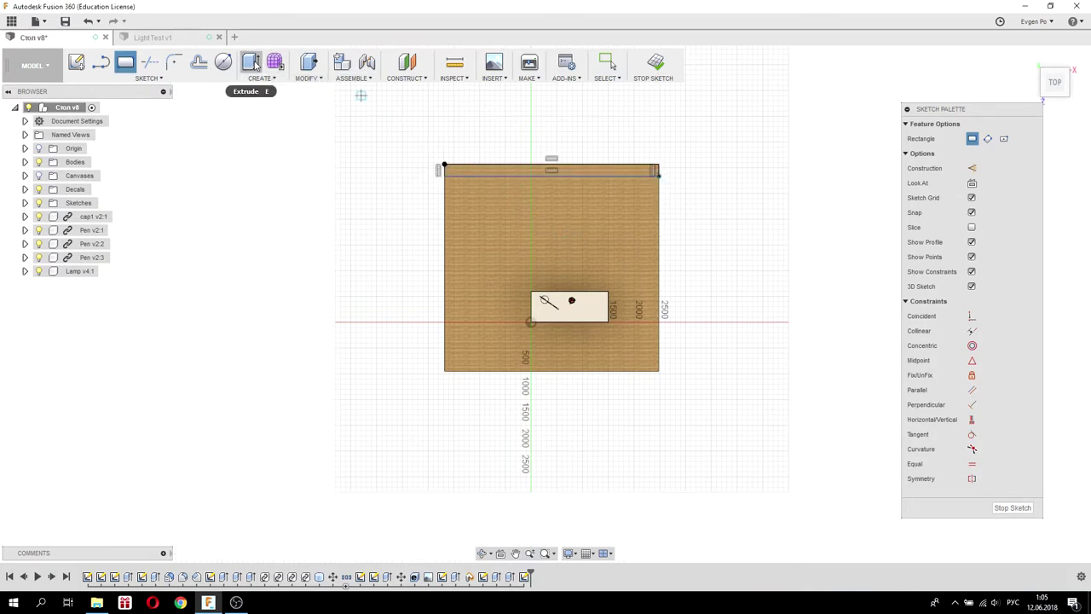
pyautogui.click(253, 64)
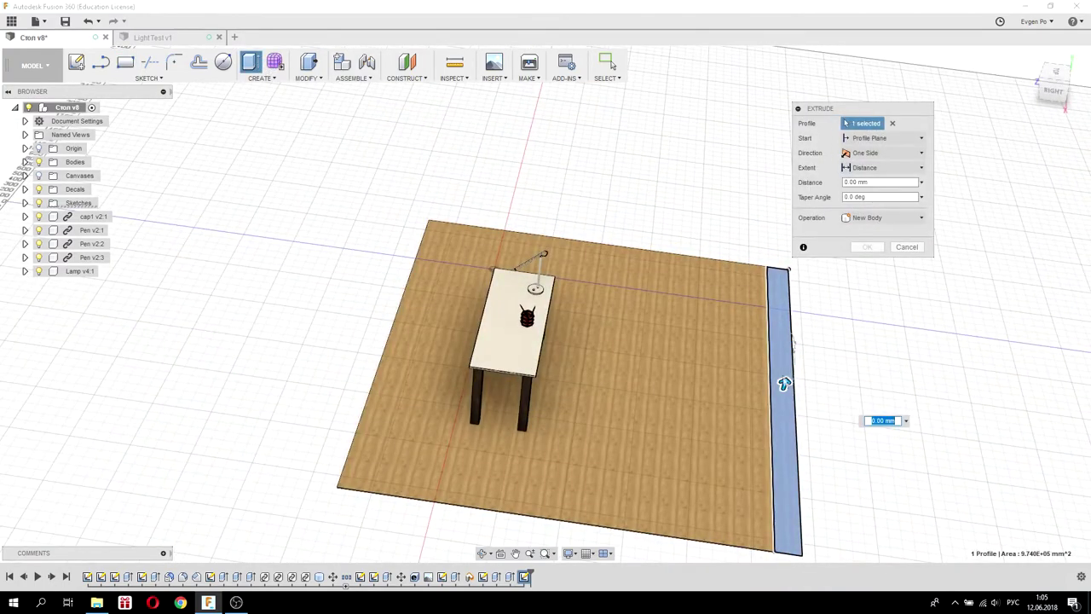
# - Extrude the strip 3000 mm as a New Body to form the tall wall
pyautogui.write('3000')
pyautogui.moveTo(676, 329)
pyautogui.keyDown('shift'); pyautogui.mouseDown(button='middle')
pyautogui.moveTo(701, 289)
pyautogui.moveTo(720, 295)
pyautogui.mouseUp(button='middle'); pyautogui.keyUp('shift')
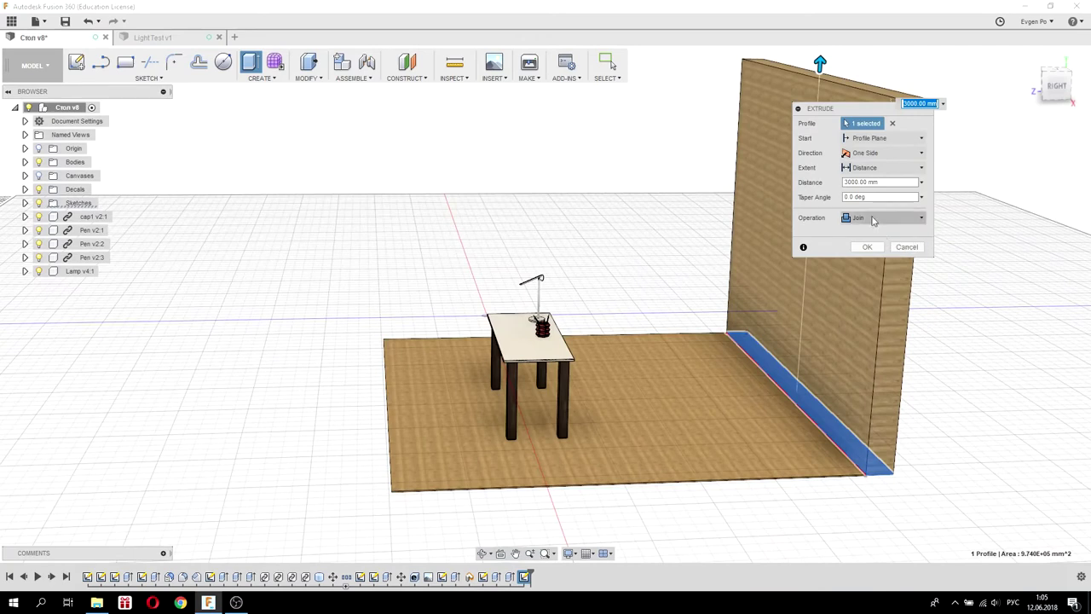
pyautogui.click(873, 219)
pyautogui.click(880, 275)
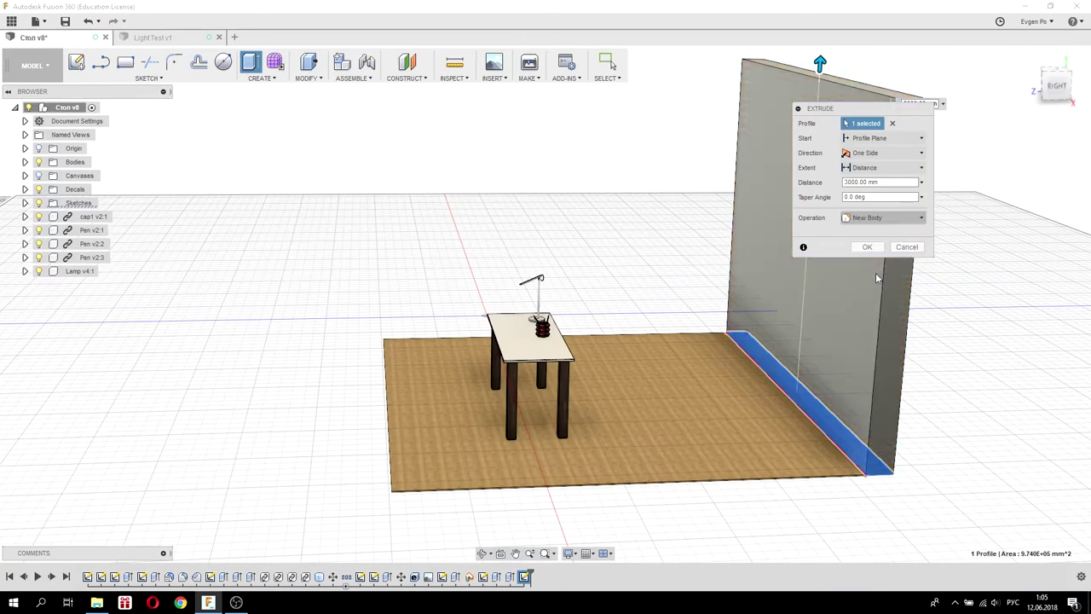
pyautogui.click(868, 247)
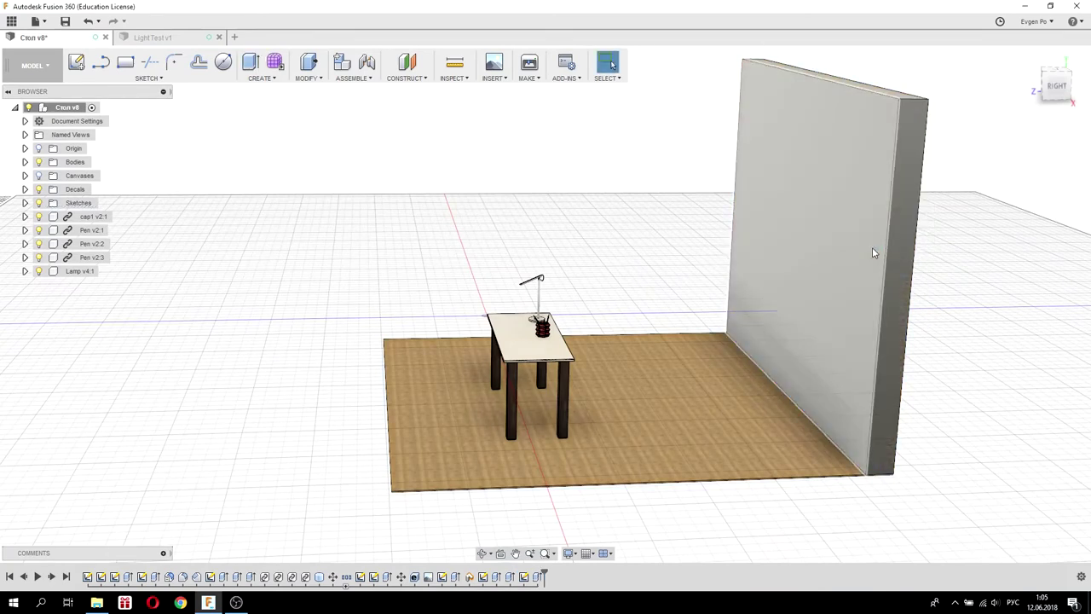
pyautogui.moveTo(760, 228)
pyautogui.keyDown('shift'); pyautogui.mouseDown(button='middle')
pyautogui.moveTo(686, 216)
pyautogui.moveTo(668, 227)
pyautogui.mouseUp(button='middle'); pyautogui.keyUp('shift')
pyautogui.moveTo(748, 204)
pyautogui.keyDown('shift'); pyautogui.mouseDown(button='middle')
pyautogui.moveTo(662, 138)
pyautogui.moveTo(684, 136)
pyautogui.mouseUp(button='middle'); pyautogui.keyUp('shift')
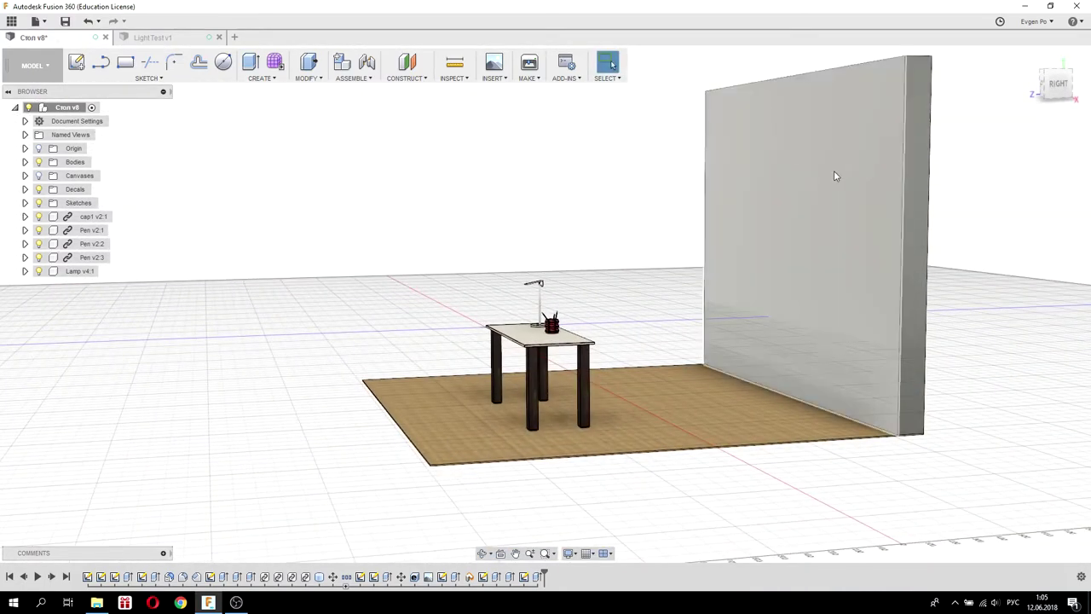
pyautogui.click(47, 72)
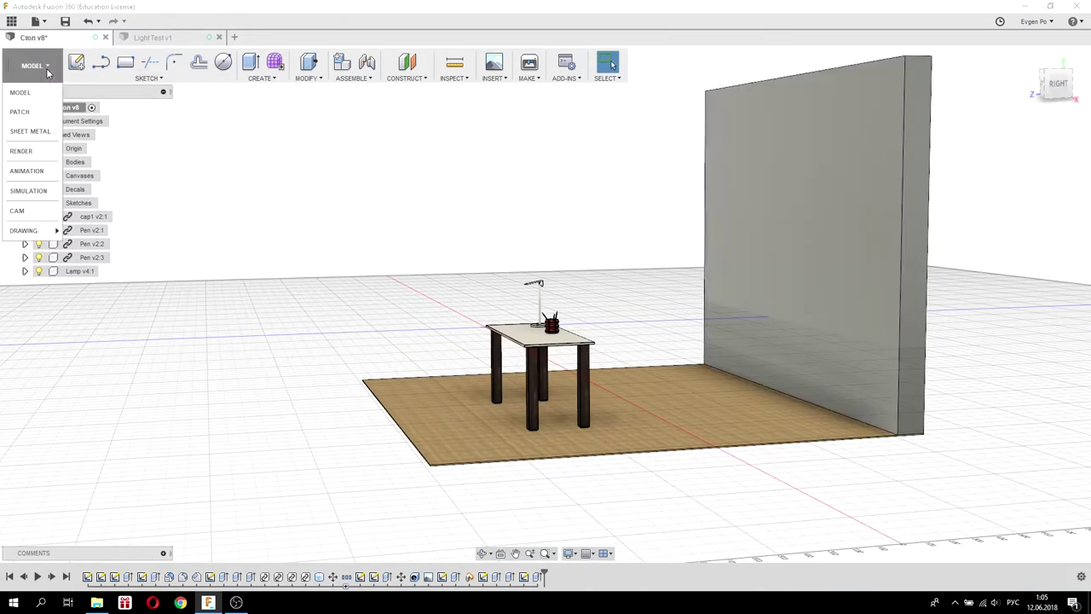
pyautogui.click(26, 151)
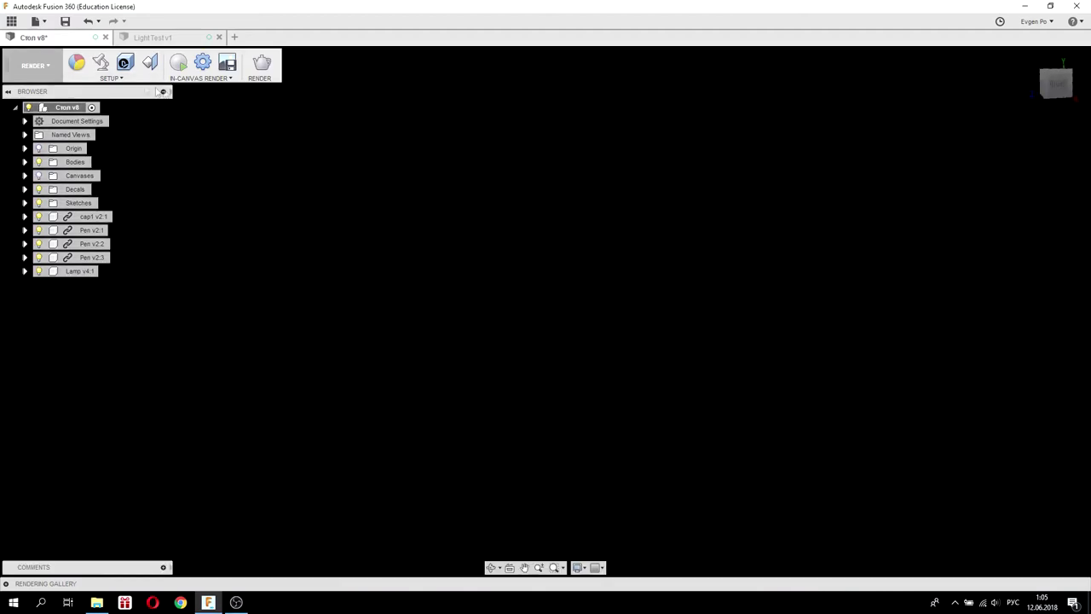
pyautogui.click(101, 62)
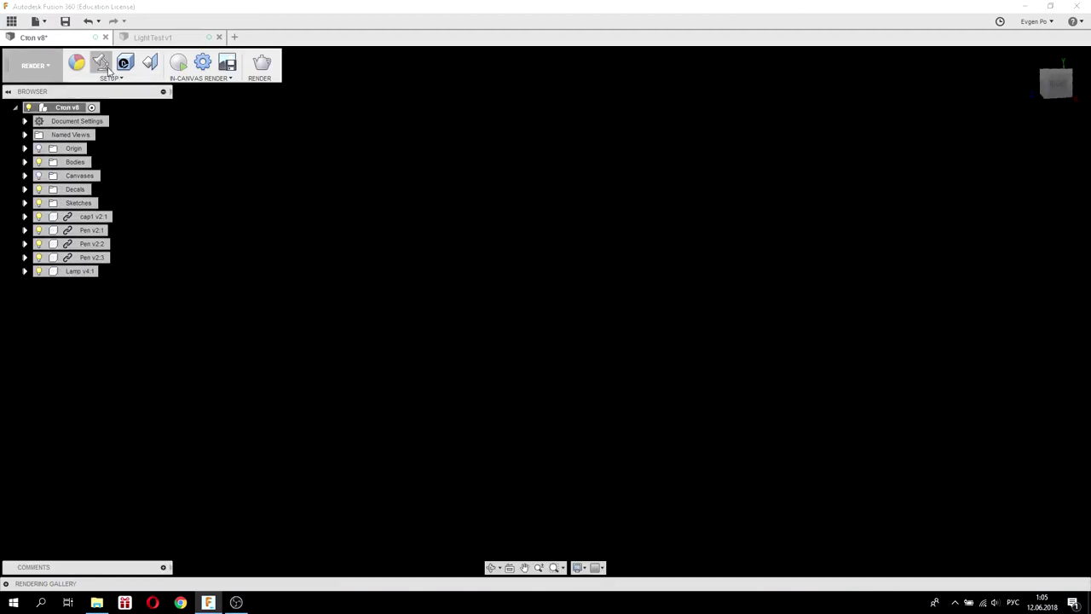
pyautogui.moveTo(953, 190); pyautogui.dragTo(954, 196)
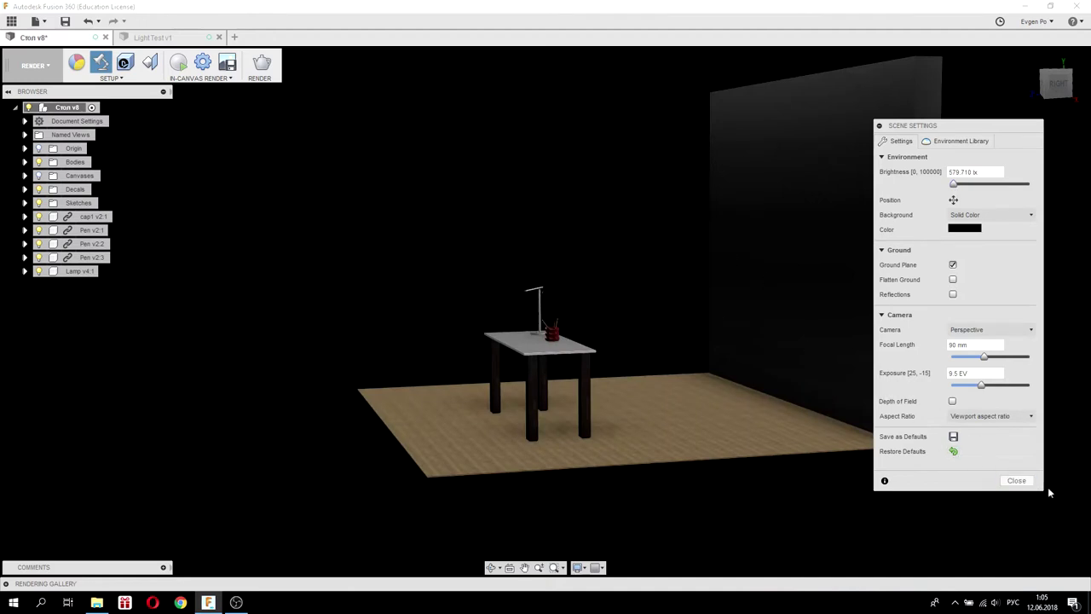
pyautogui.click(1016, 480)
pyautogui.keyDown('shift'); pyautogui.moveTo(619, 247); pyautogui.dragTo(588, 256, button='middle'); pyautogui.keyUp('shift')
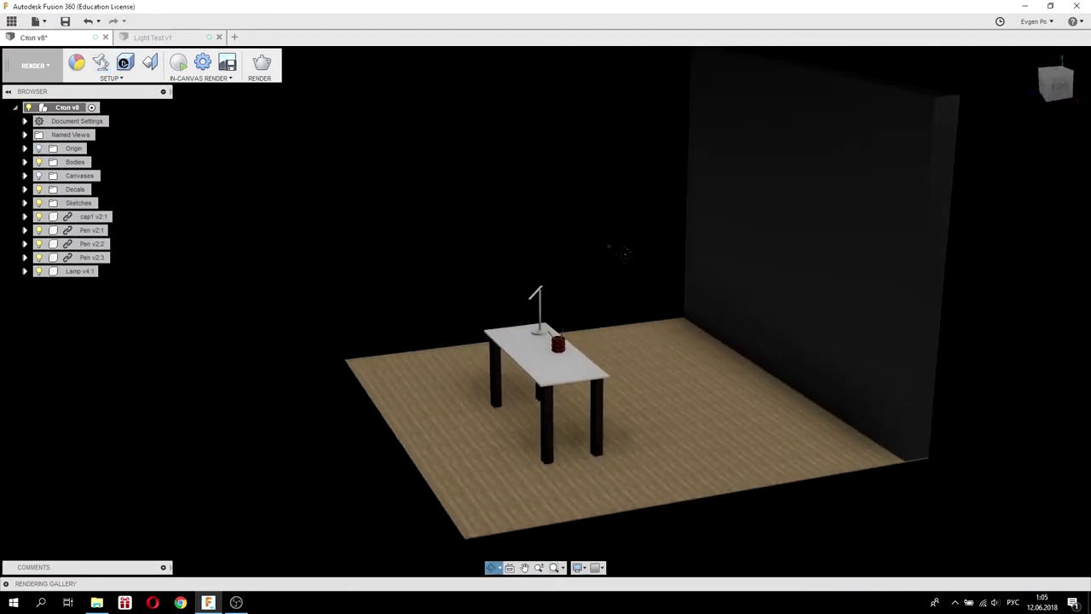
pyautogui.click(77, 63)
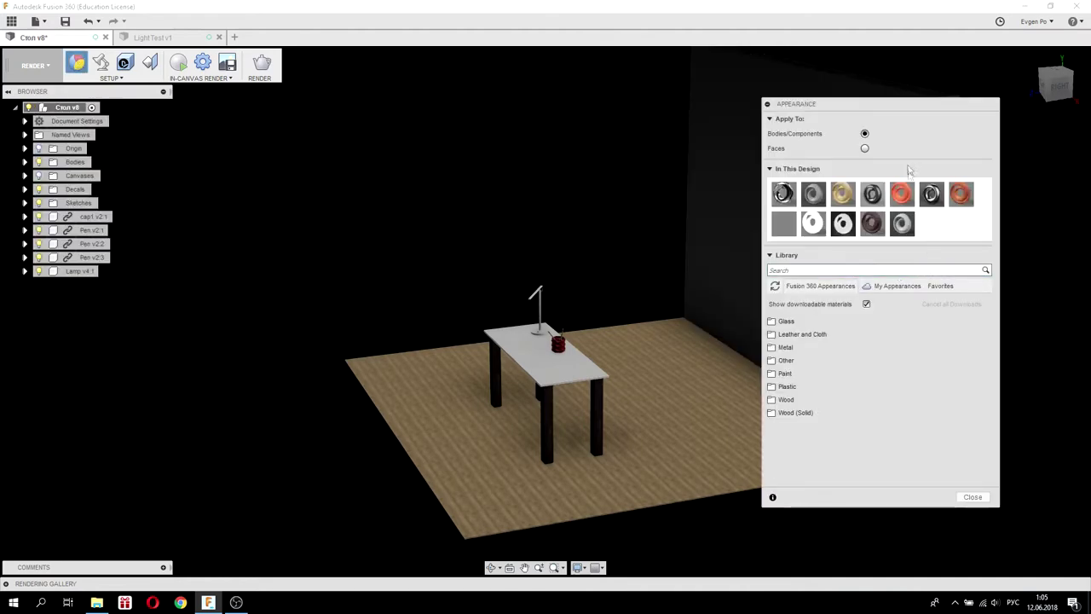
# - Raise the Steel - Satin roughness to 1.000 and drag the swatch onto the back wall
pyautogui.moveTo(920, 104); pyautogui.dragTo(937, 106)
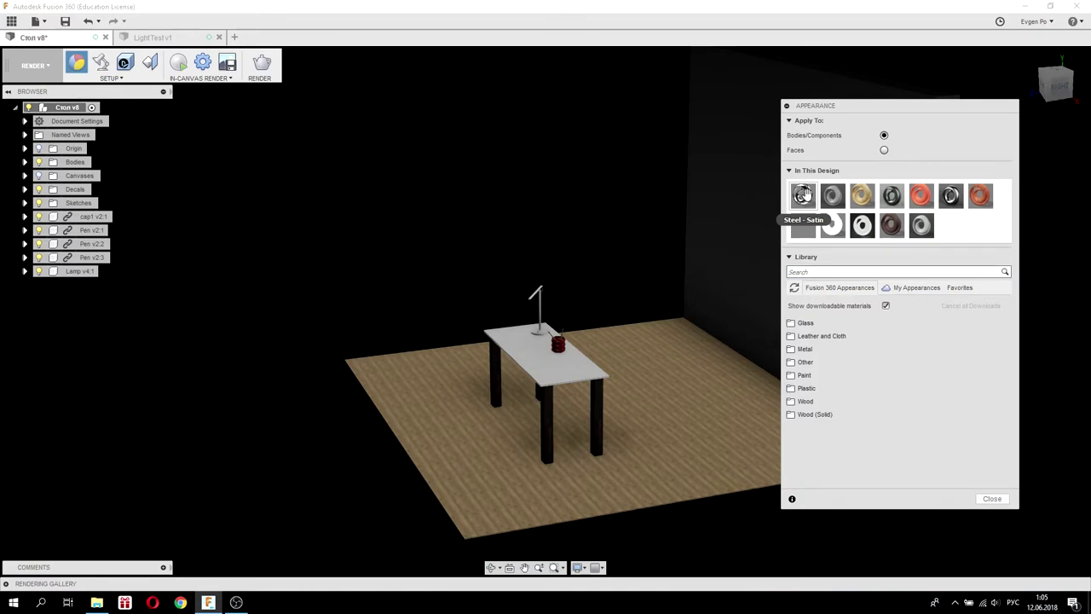
pyautogui.doubleClick(803, 195)
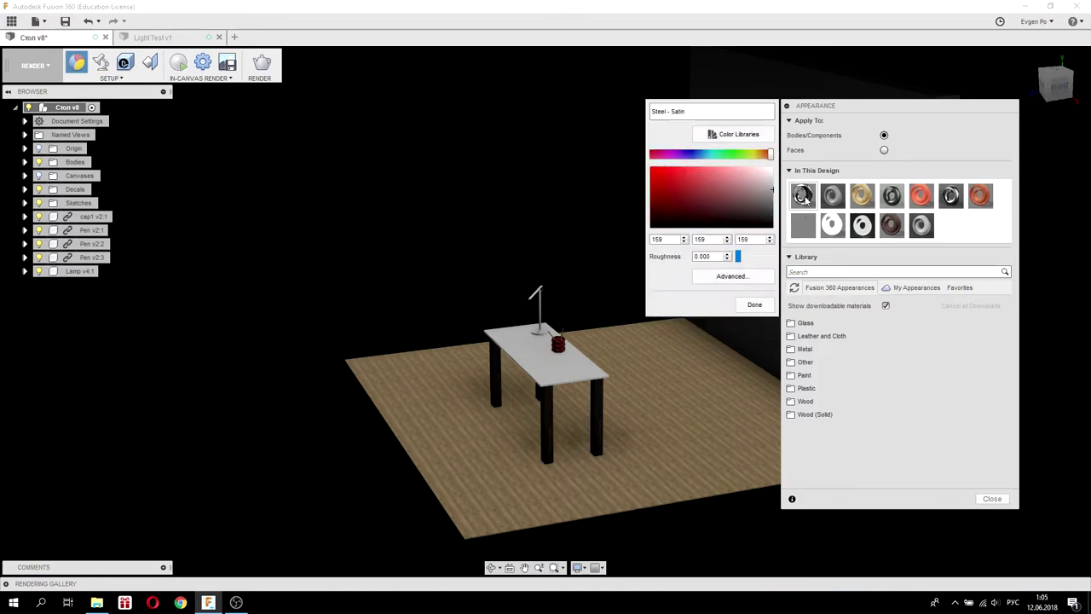
pyautogui.click(755, 304)
pyautogui.rightClick(804, 198)
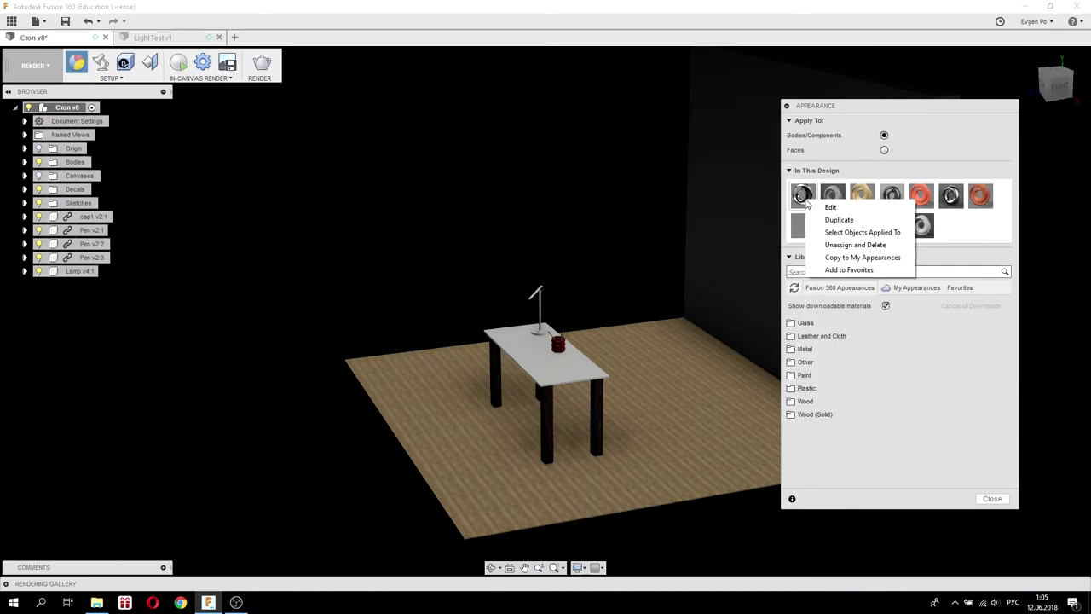
pyautogui.click(821, 208)
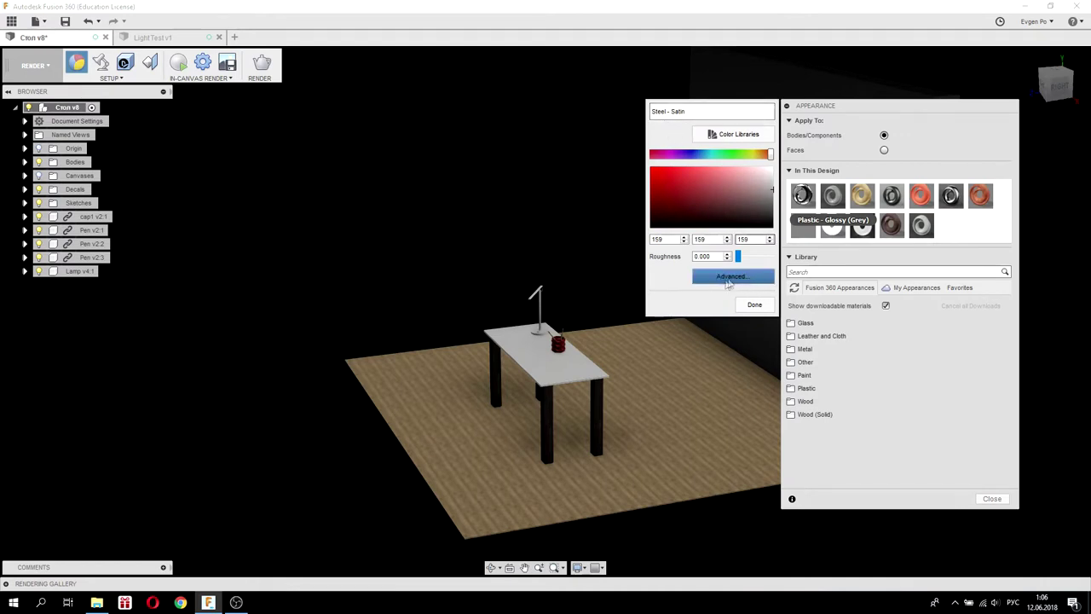
pyautogui.click(738, 258)
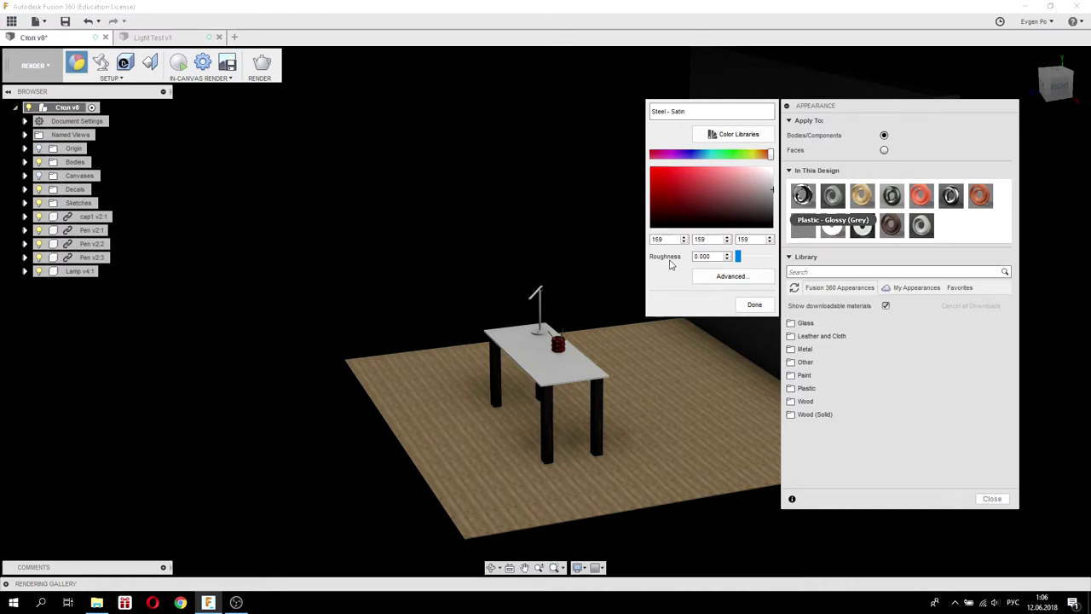
pyautogui.moveTo(739, 259); pyautogui.dragTo(782, 261)
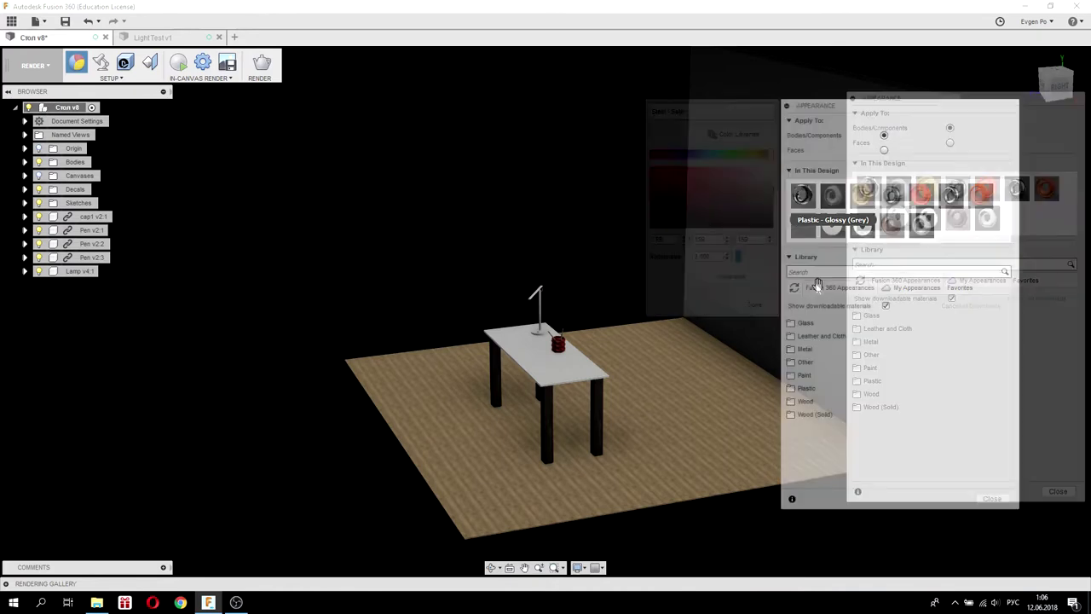
pyautogui.moveTo(868, 190); pyautogui.dragTo(796, 181)
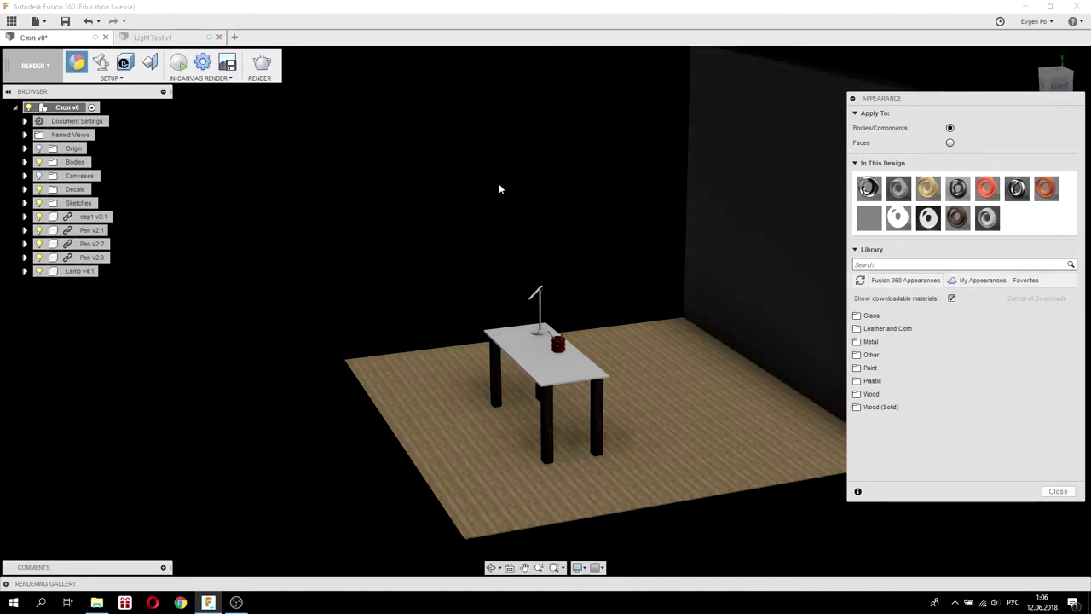
# - Drop Steel - Satin onto the back wall and confirm its appearance edits
pyautogui.scroll(-3, 486, 196)
pyautogui.scroll(3, 716, 188)
pyautogui.moveTo(868, 190)
pyautogui.mouseDown()
pyautogui.moveTo(673, 213)
pyautogui.moveTo(680, 238)
pyautogui.mouseUp()
pyautogui.moveTo(680, 238)
pyautogui.keyDown('shift'); pyautogui.mouseDown(button='middle')
pyautogui.moveTo(707, 239)
pyautogui.moveTo(716, 205)
pyautogui.moveTo(673, 246)
pyautogui.moveTo(671, 214)
pyautogui.moveTo(695, 254)
pyautogui.moveTo(665, 172)
pyautogui.mouseUp(button='middle'); pyautogui.keyUp('shift')
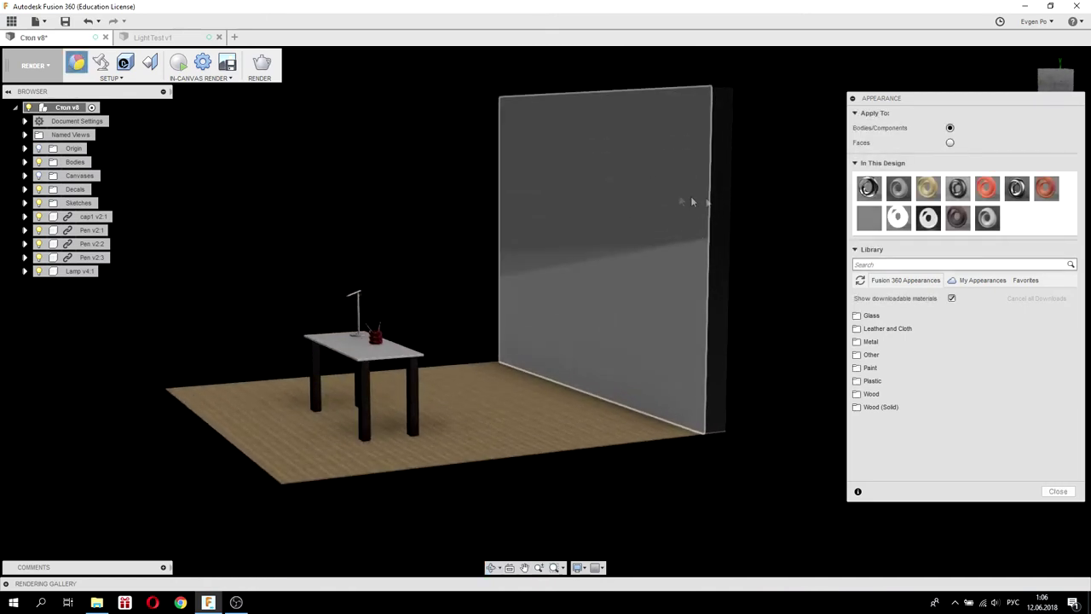
pyautogui.rightClick(870, 189)
pyautogui.click(892, 197)
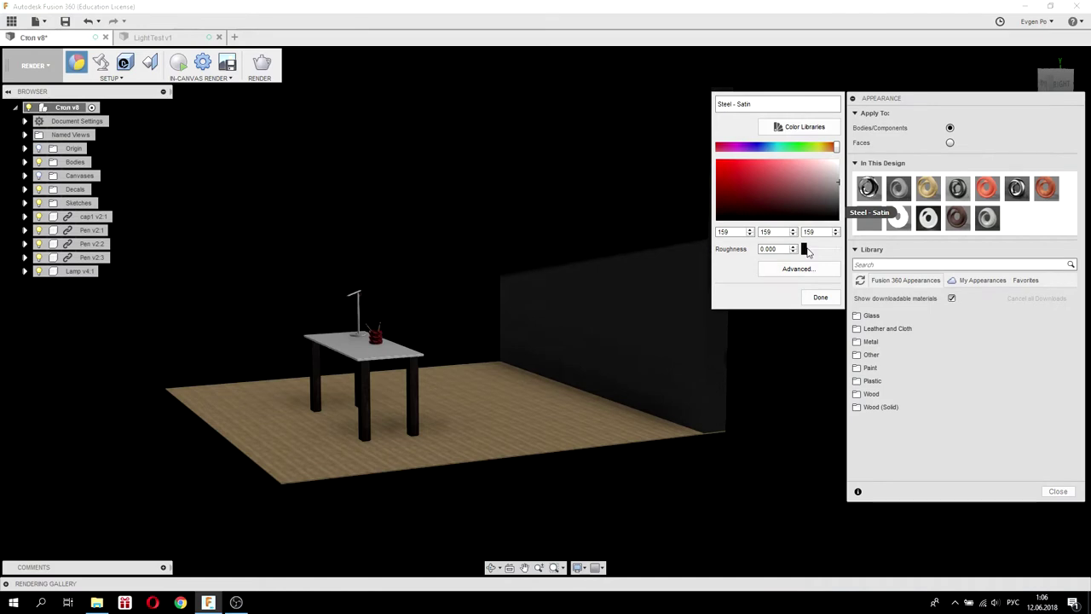
pyautogui.click(820, 296)
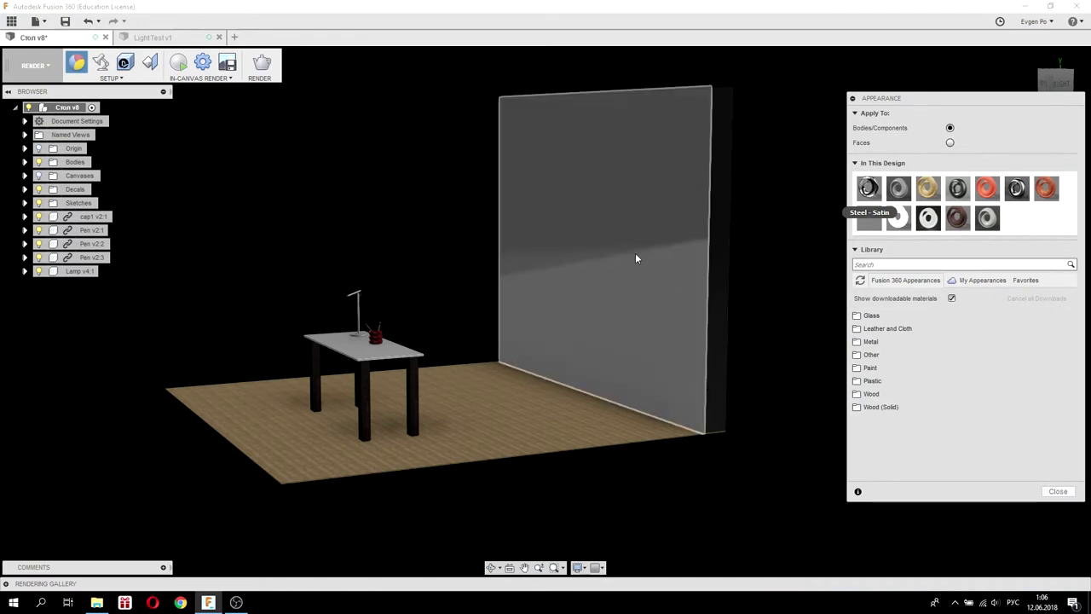
# - Orbit and zoom to inspect the lamp, table and wall from several angles
pyautogui.keyDown('shift'); pyautogui.moveTo(635, 258); pyautogui.dragTo(477, 220, button='middle'); pyautogui.keyUp('shift')
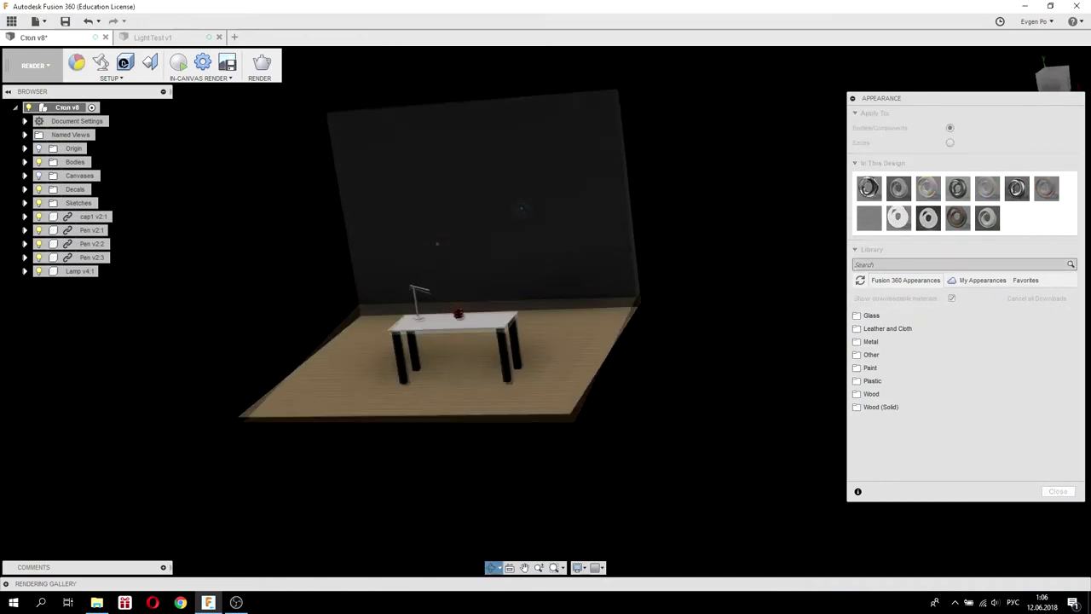
pyautogui.keyDown('shift'); pyautogui.moveTo(478, 220); pyautogui.dragTo(388, 288, button='middle'); pyautogui.keyUp('shift')
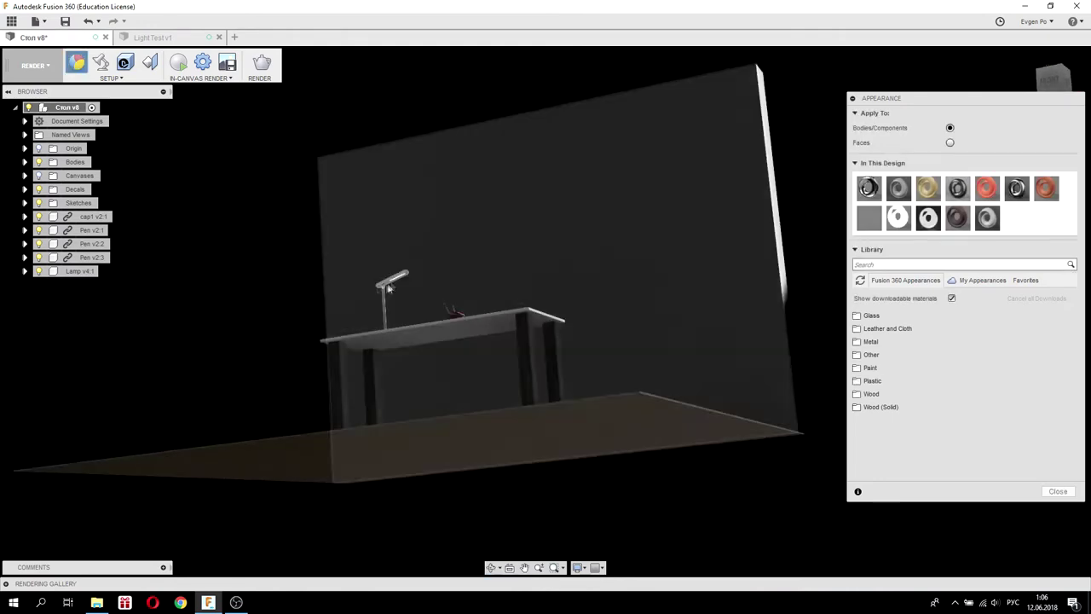
pyautogui.scroll(5, 388, 288)
pyautogui.scroll(5, 389, 287)
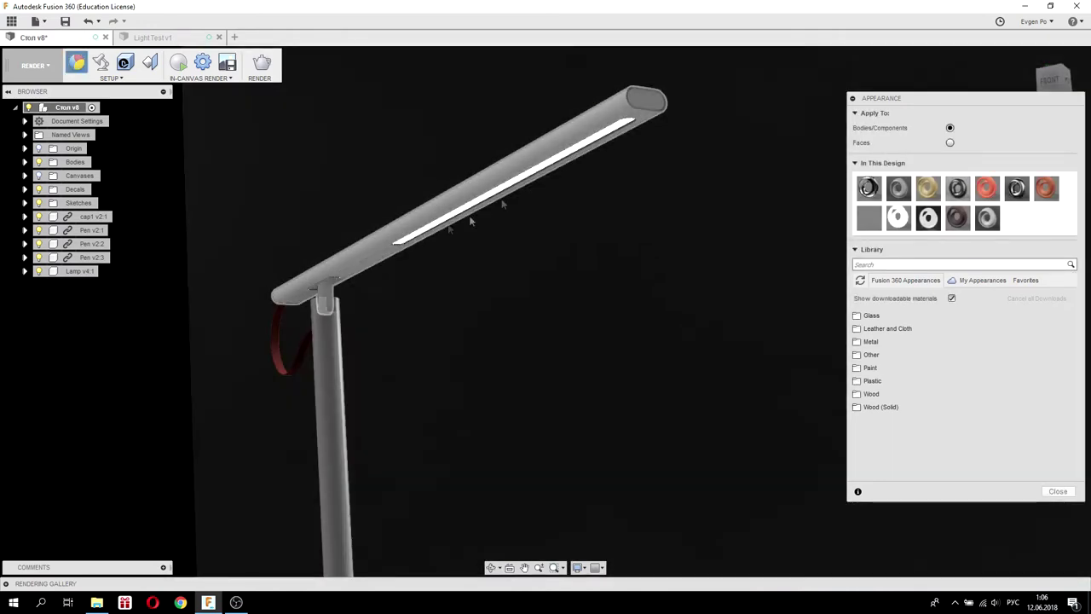
pyautogui.scroll(-3, 504, 224)
pyautogui.scroll(-5, 469, 243)
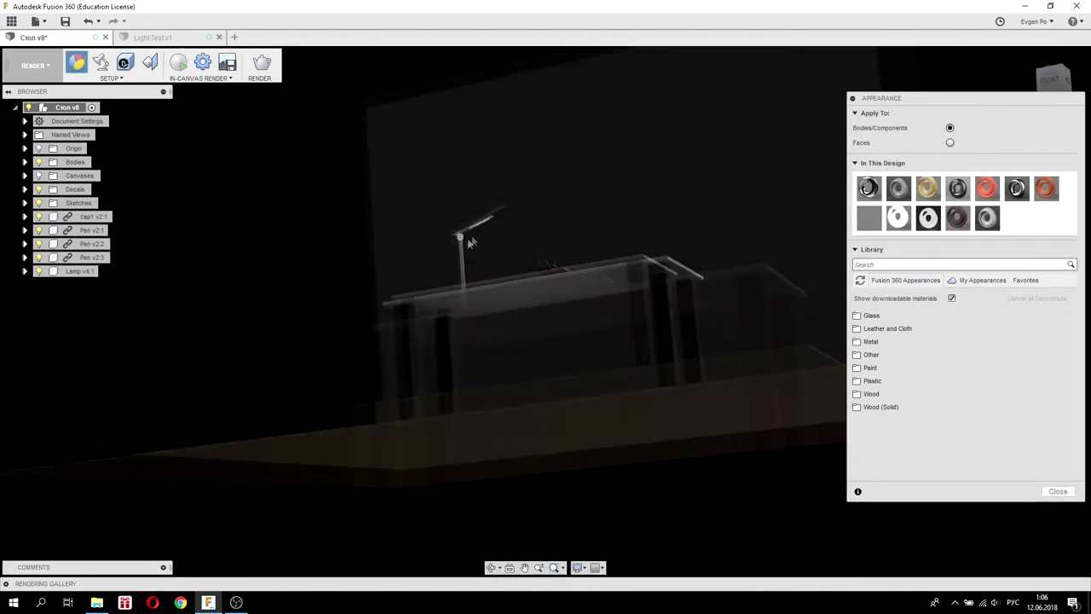
pyautogui.scroll(-5, 469, 243)
pyautogui.keyDown('shift'); pyautogui.moveTo(551, 214); pyautogui.dragTo(557, 319, button='middle'); pyautogui.keyUp('shift')
pyautogui.click(100, 63)
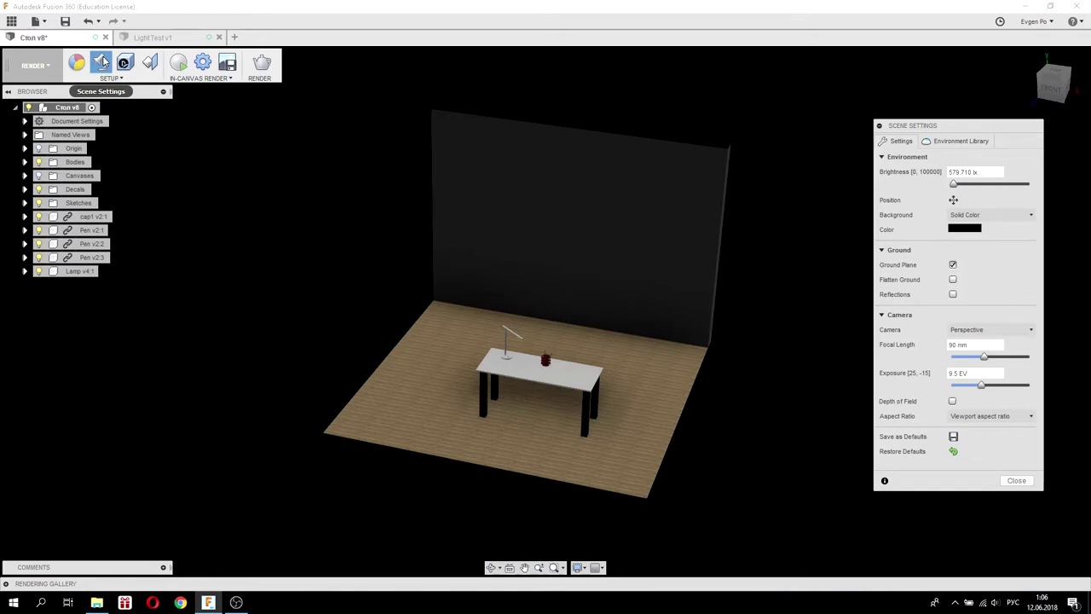
# - Drag Environment Brightness to 0 lx and close Scene Settings
pyautogui.moveTo(953, 184); pyautogui.dragTo(948, 188)
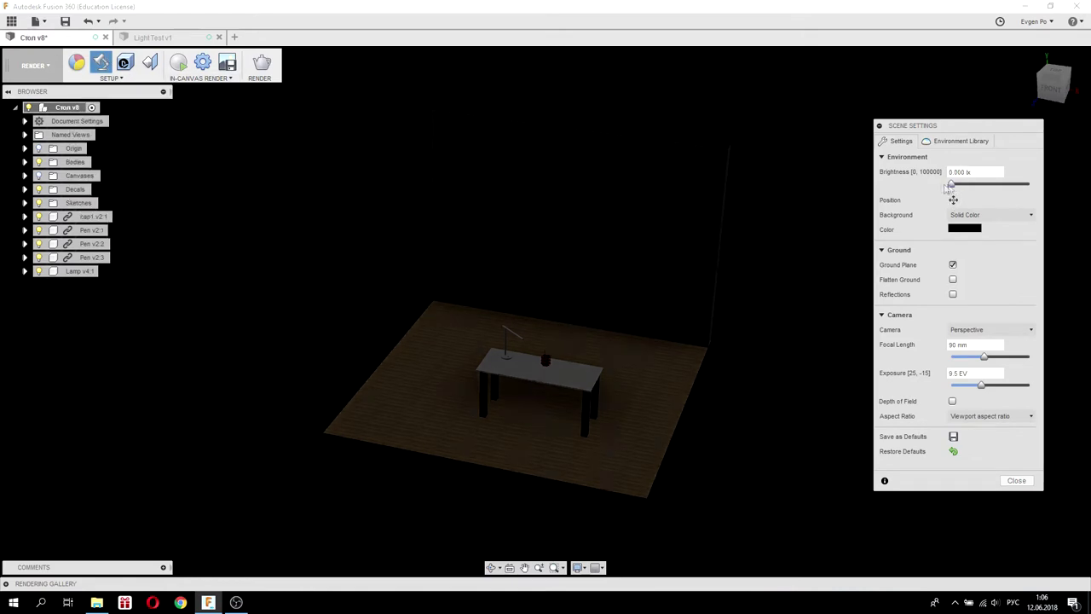
pyautogui.click(1016, 480)
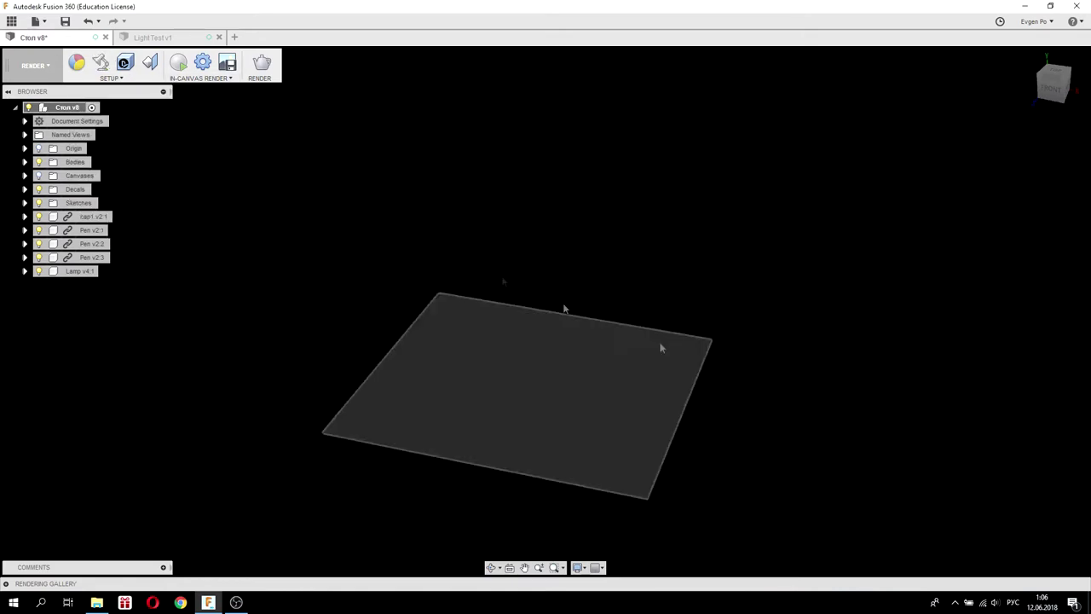
# - Run the in-canvas render and zoom toward the lamp-lit tabletop and pen holder
pyautogui.click(178, 64)
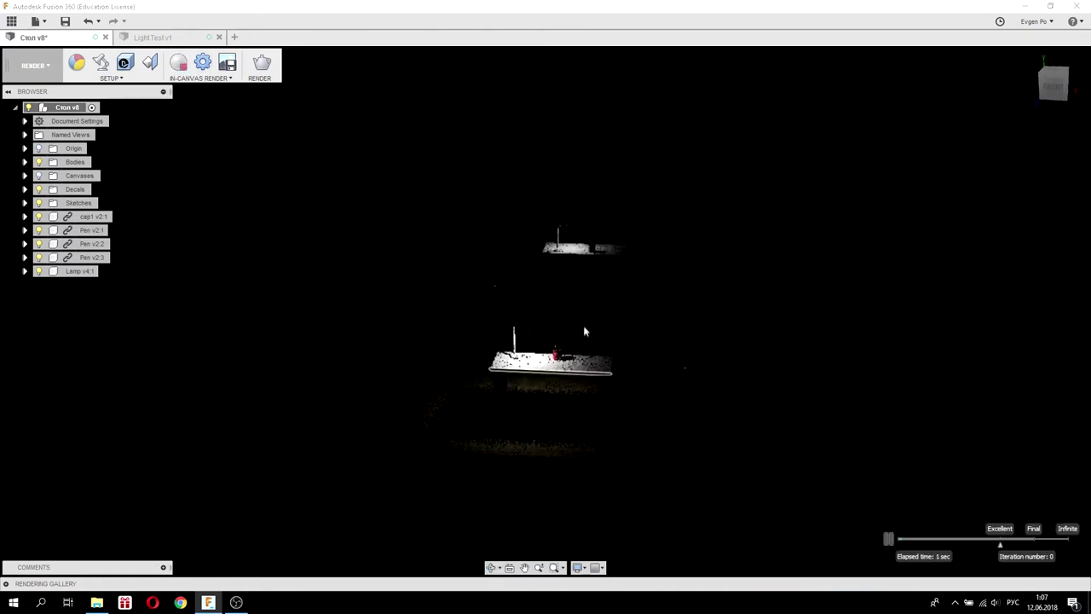
pyautogui.scroll(2, 556, 306)
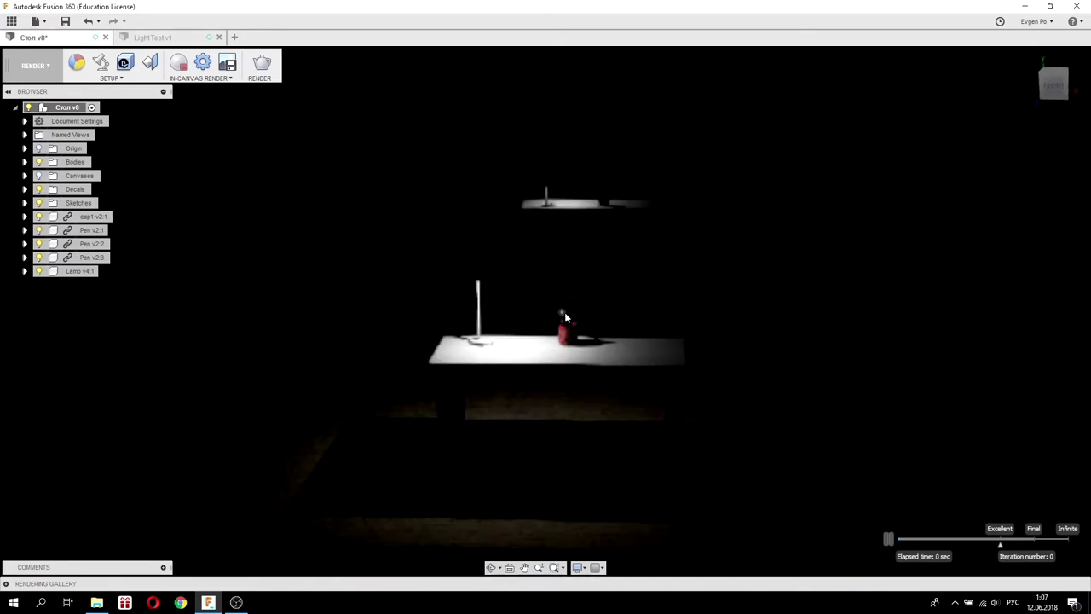
pyautogui.scroll(2, 565, 312)
pyautogui.scroll(2, 568, 283)
pyautogui.scroll(-3, 569, 243)
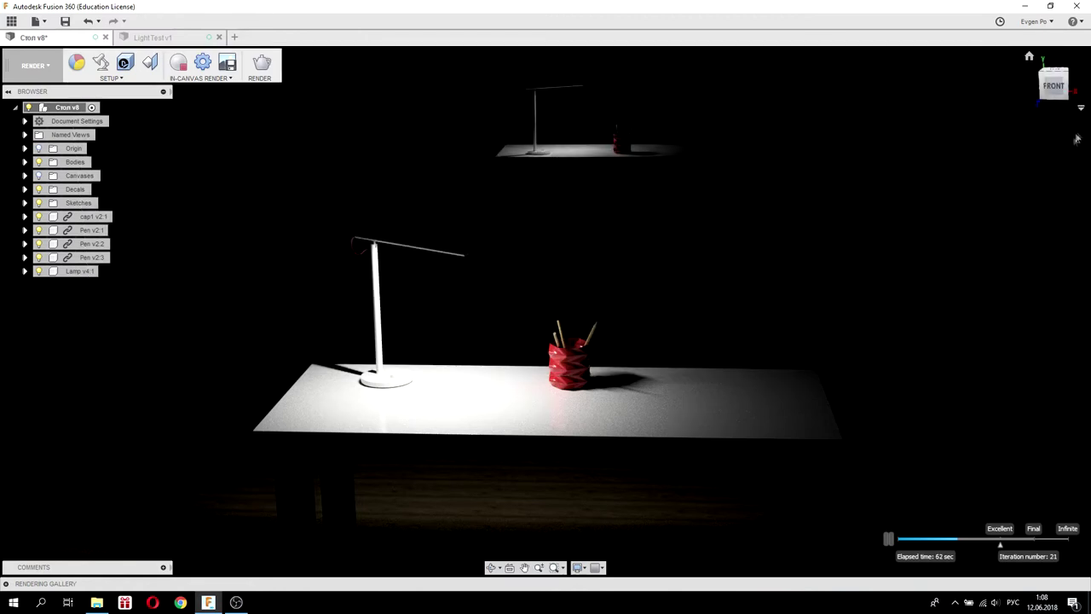
# - Try Steel - Satin roughness 0.100, then set it back to 0.000 and close the editor
pyautogui.click(78, 63)
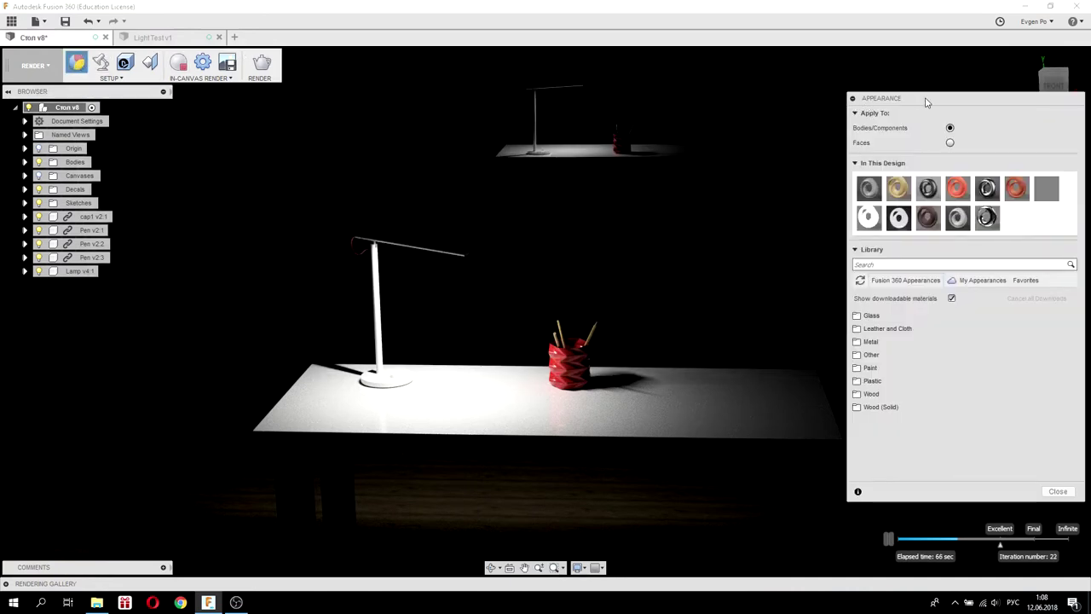
pyautogui.moveTo(922, 93); pyautogui.dragTo(949, 90)
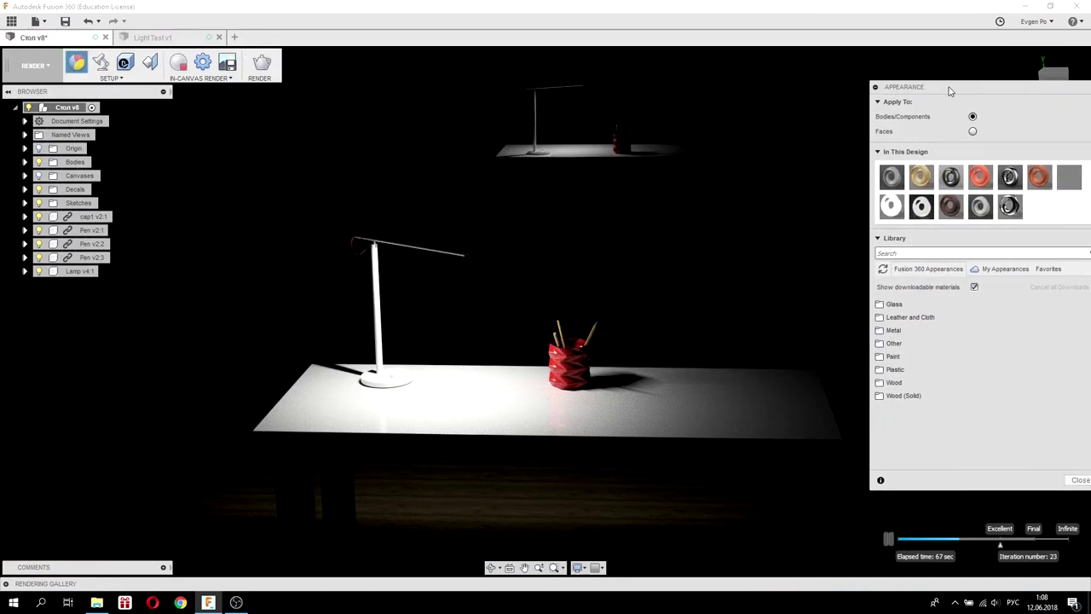
pyautogui.doubleClick(1013, 209)
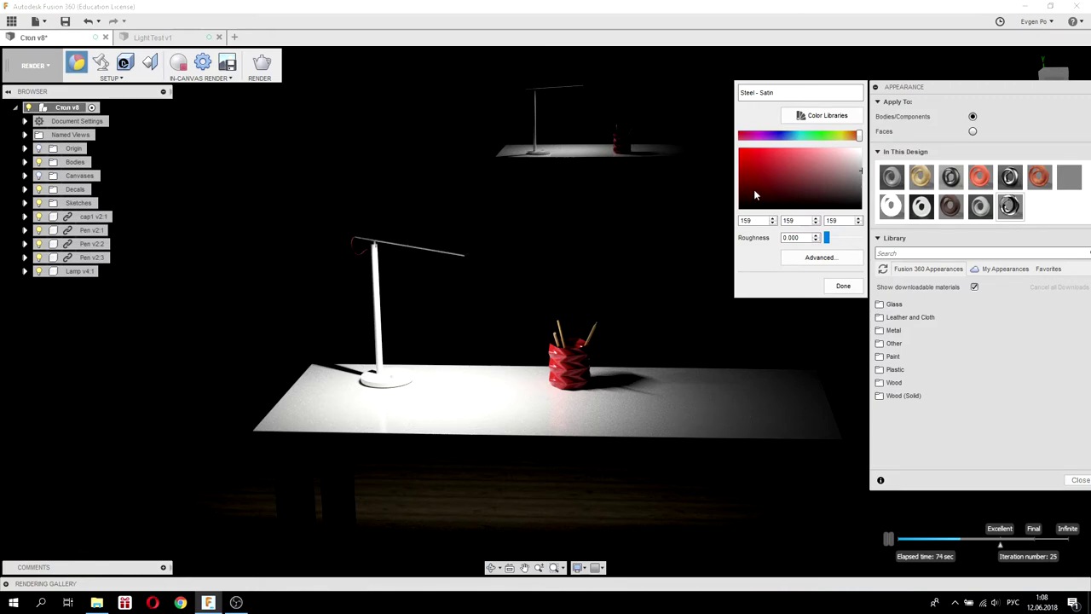
pyautogui.click(815, 238)
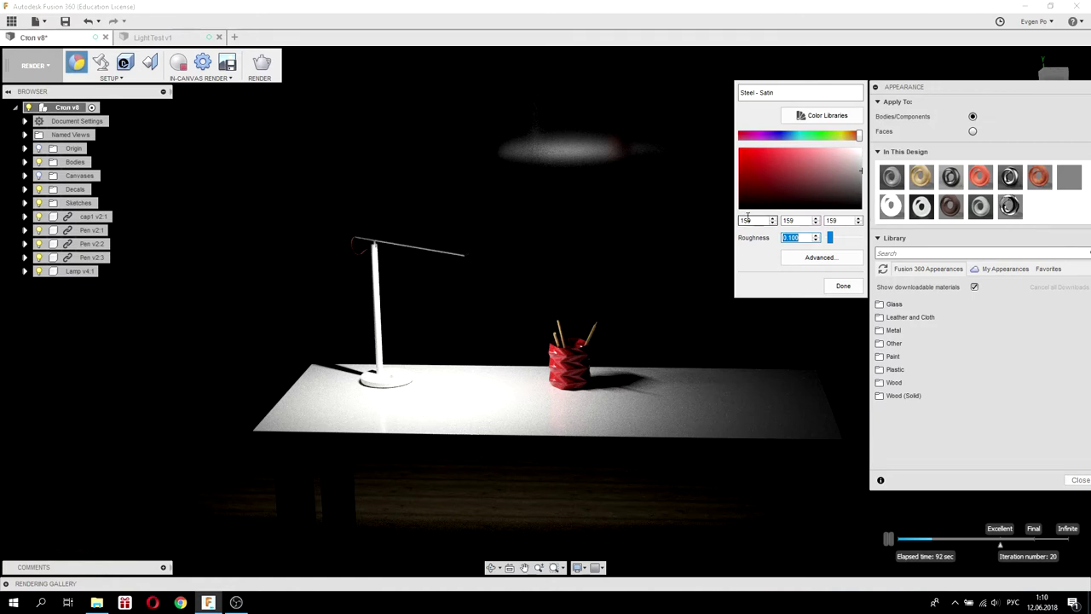
pyautogui.click(816, 240)
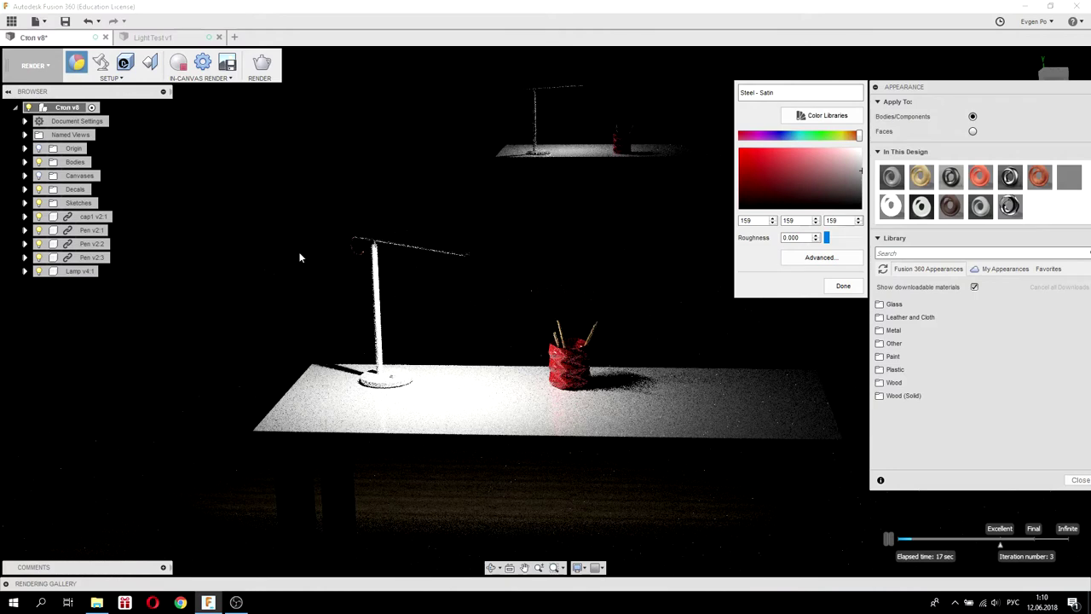
pyautogui.click(847, 287)
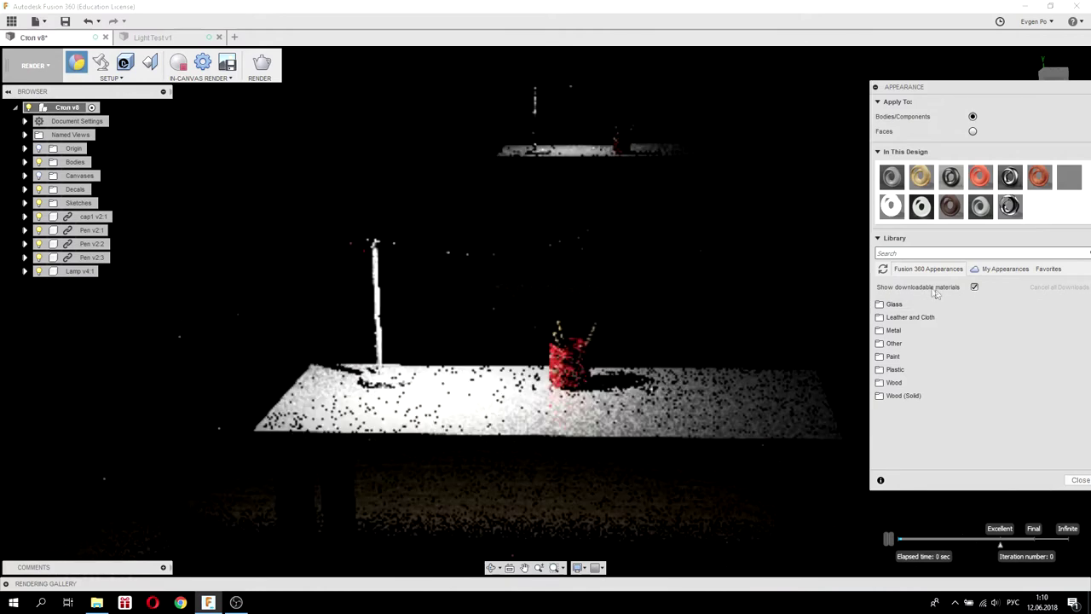
# - Close the Appearance panel, stop the in-canvas render, and switch to the MODEL workspace
pyautogui.moveTo(1042, 88); pyautogui.dragTo(984, 88)
pyautogui.click(1018, 477)
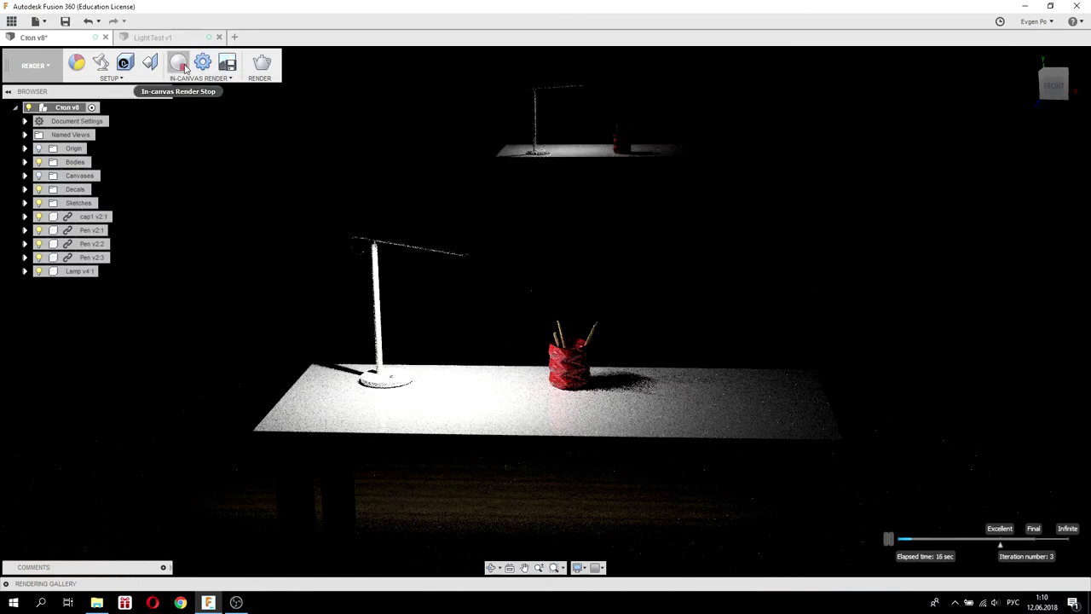
pyautogui.click(180, 63)
pyautogui.click(34, 66)
pyautogui.click(45, 101)
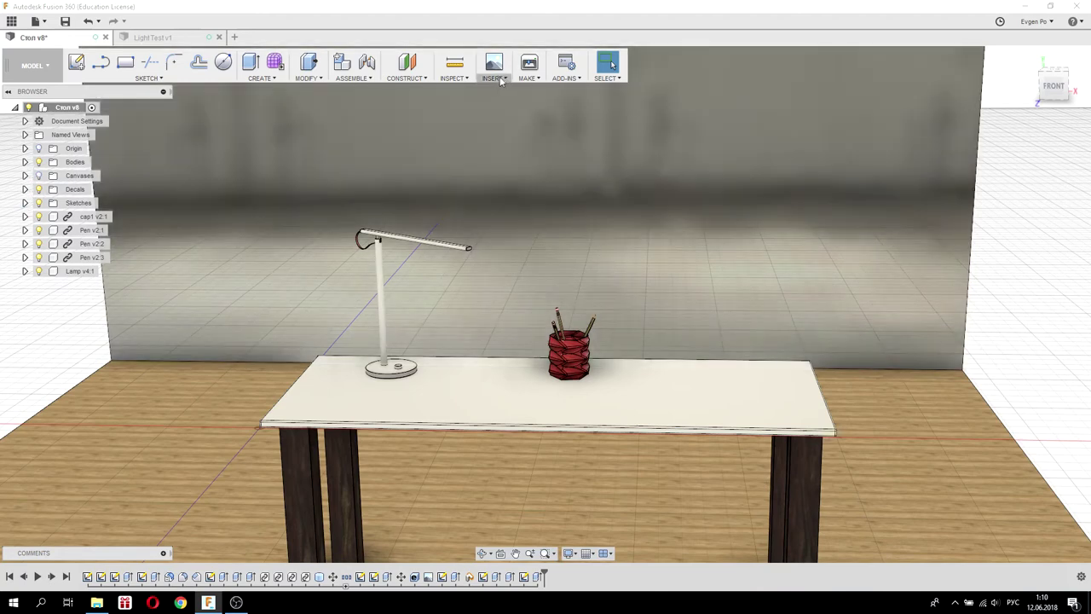
# - Expand Canvases in the Browser and turn on the cat canvas's visibility
pyautogui.click(498, 80)
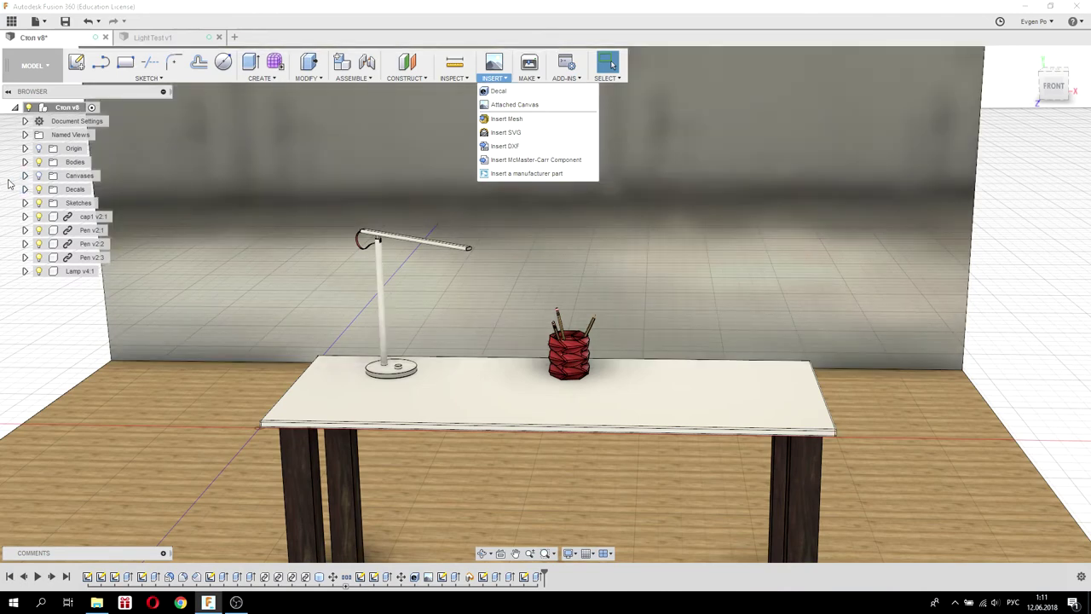
pyautogui.click(24, 175)
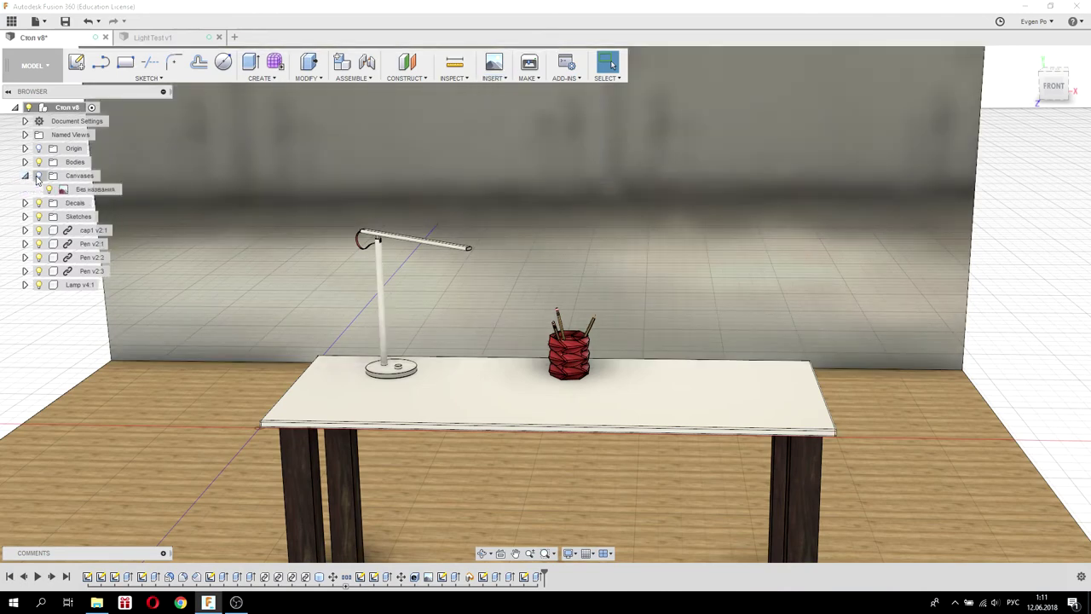
pyautogui.click(37, 176)
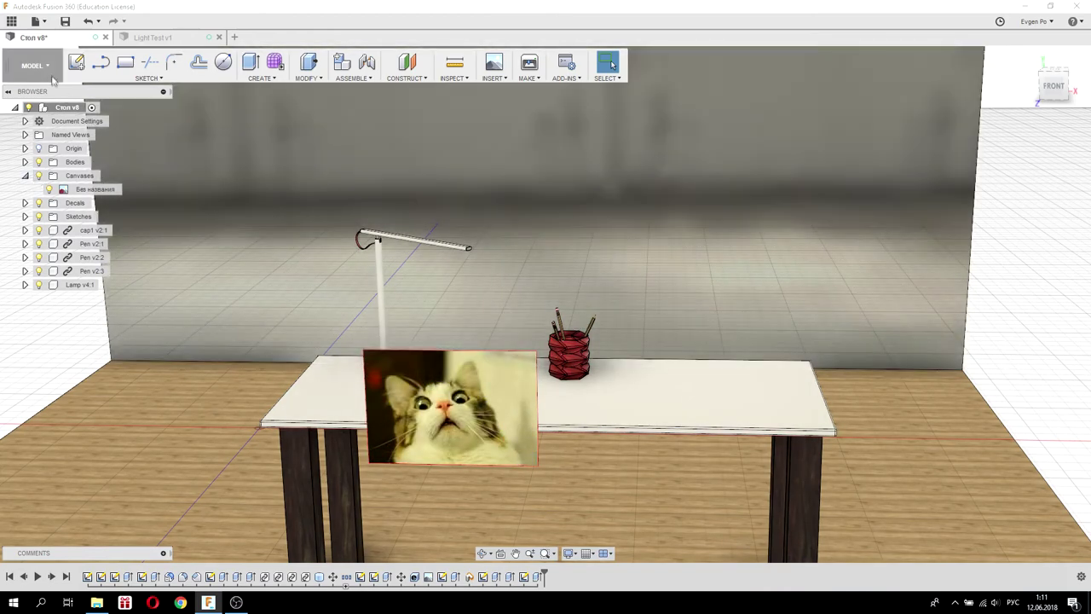
pyautogui.click(34, 66)
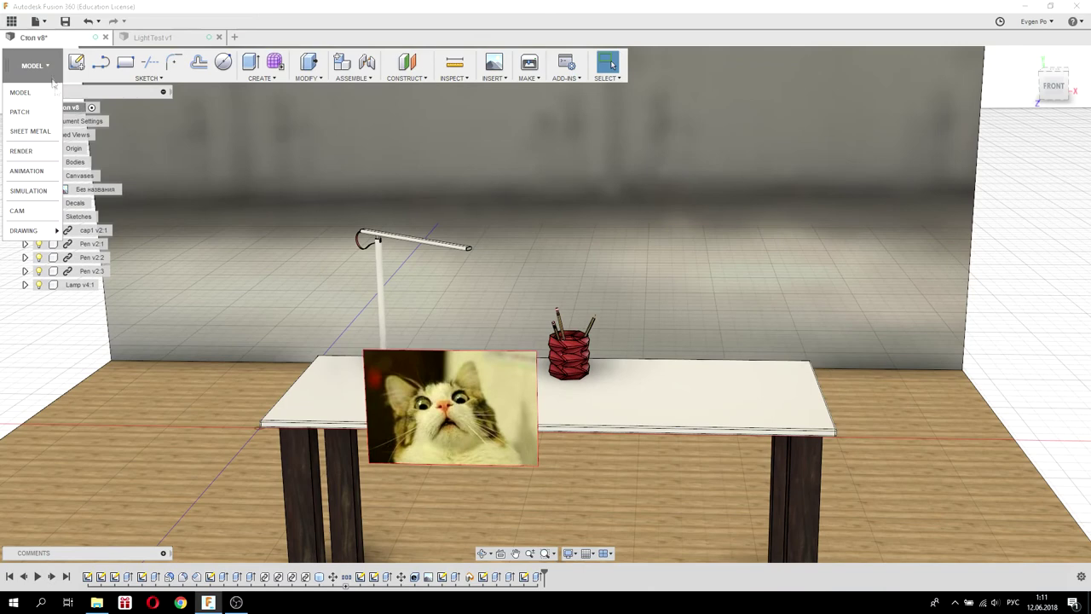
# - Run a test in-canvas render of the scene in the Render workspace, then stop it
pyautogui.click(26, 151)
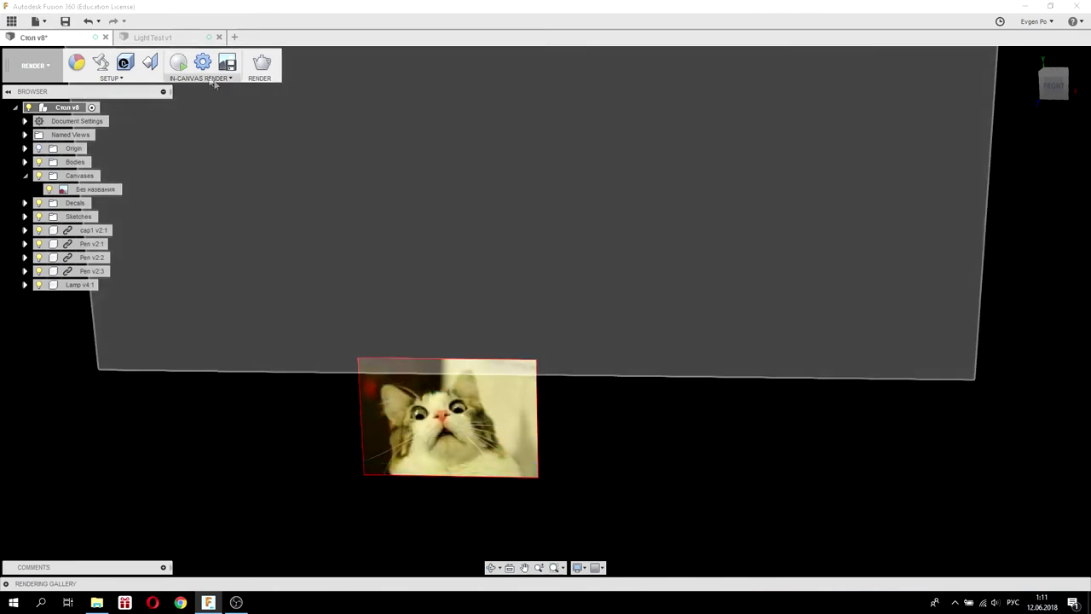
pyautogui.click(178, 62)
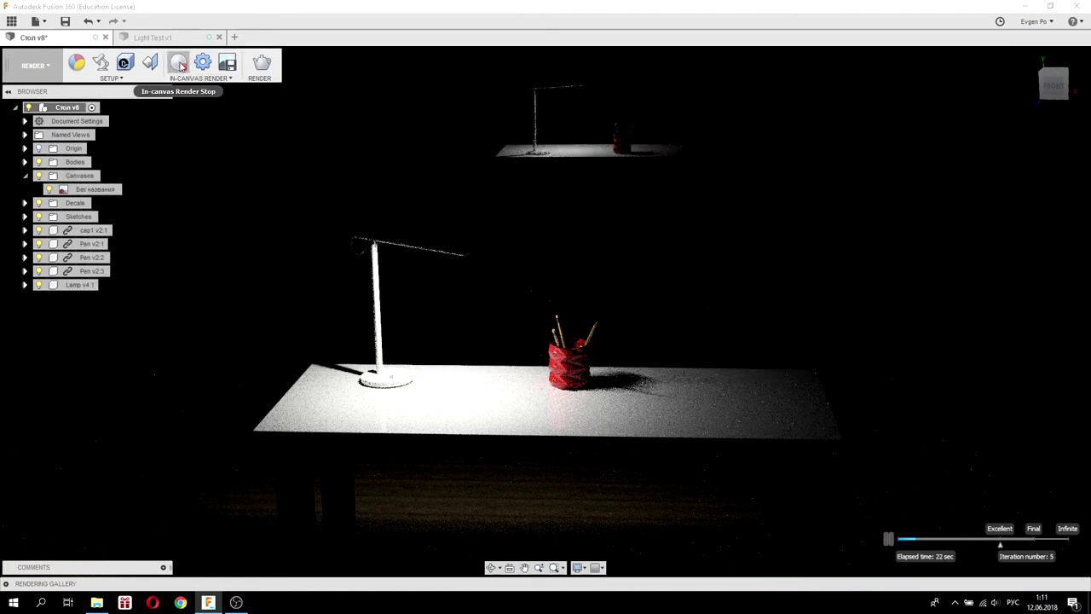
pyautogui.click(180, 66)
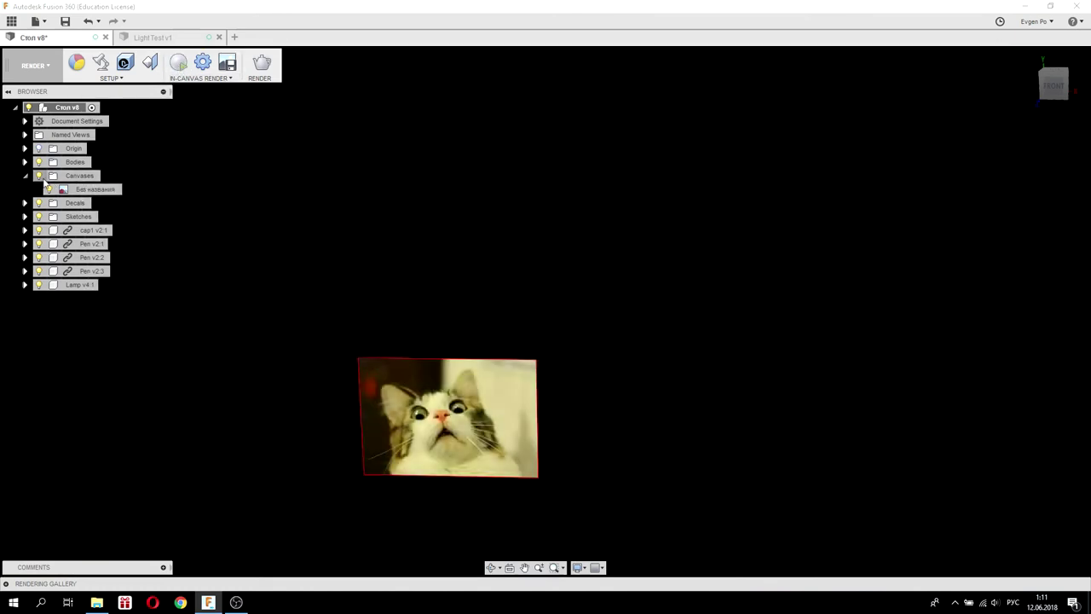
# - Hide the cat canvas and return to the Model workspace
pyautogui.click(48, 188)
pyautogui.click(49, 191)
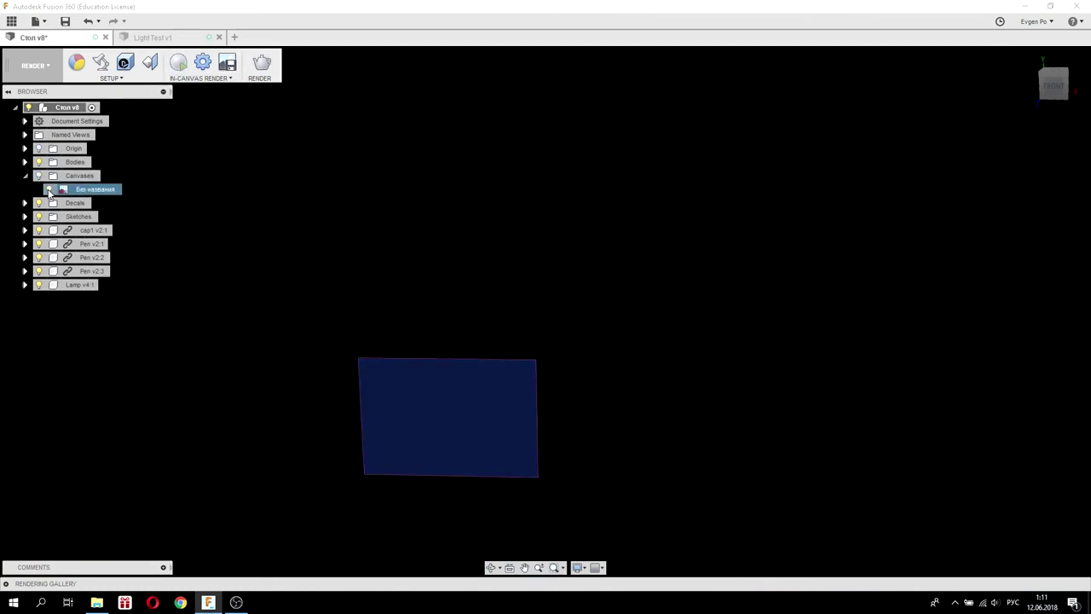
pyautogui.click(54, 68)
pyautogui.click(47, 100)
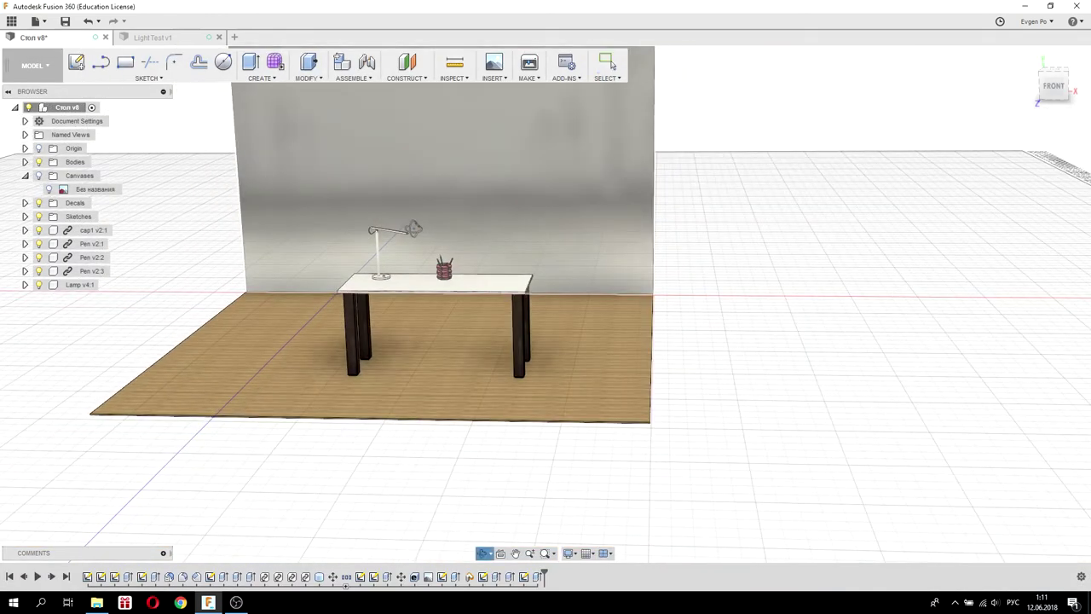
# - Locate the cat decal under Decals and toggle its visibility off and back on
pyautogui.keyDown('shift'); pyautogui.moveTo(452, 158); pyautogui.dragTo(206, 239, button='middle'); pyautogui.keyUp('shift')
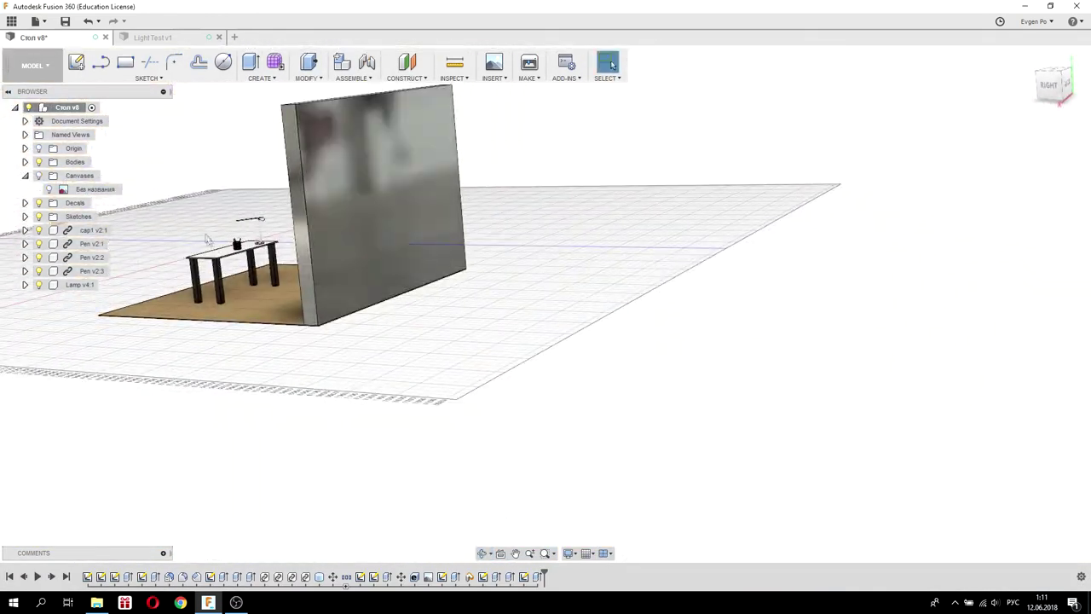
pyautogui.scroll(10, 207, 239)
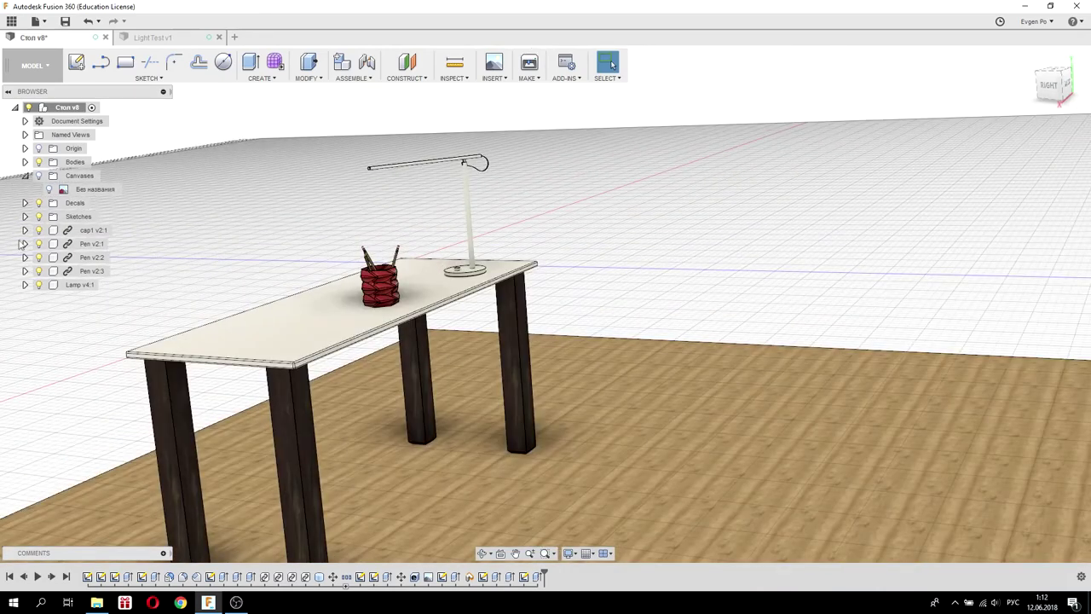
pyautogui.click(25, 204)
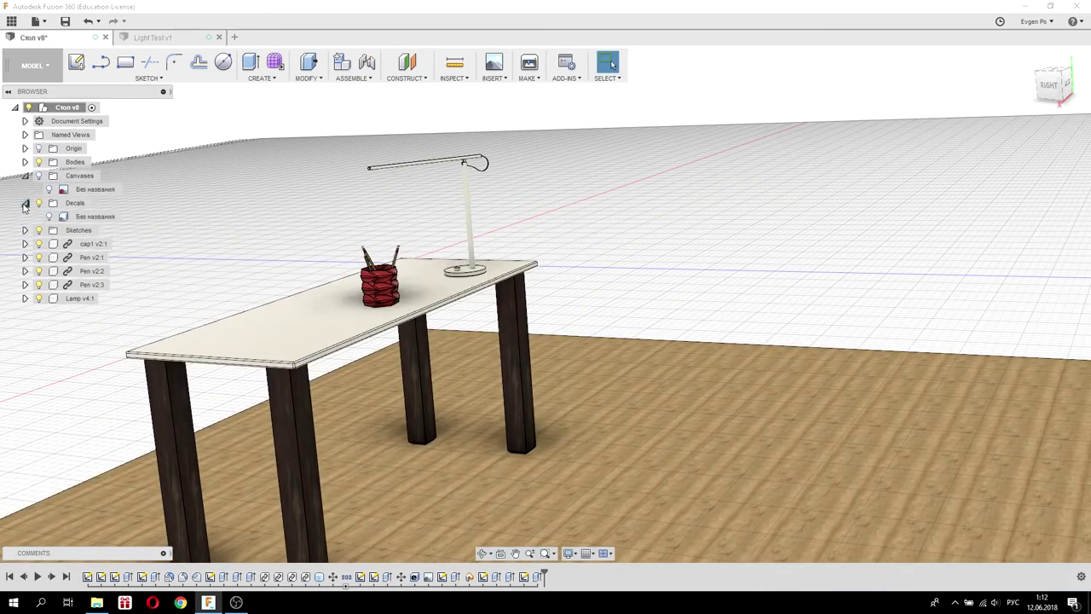
pyautogui.click(49, 217)
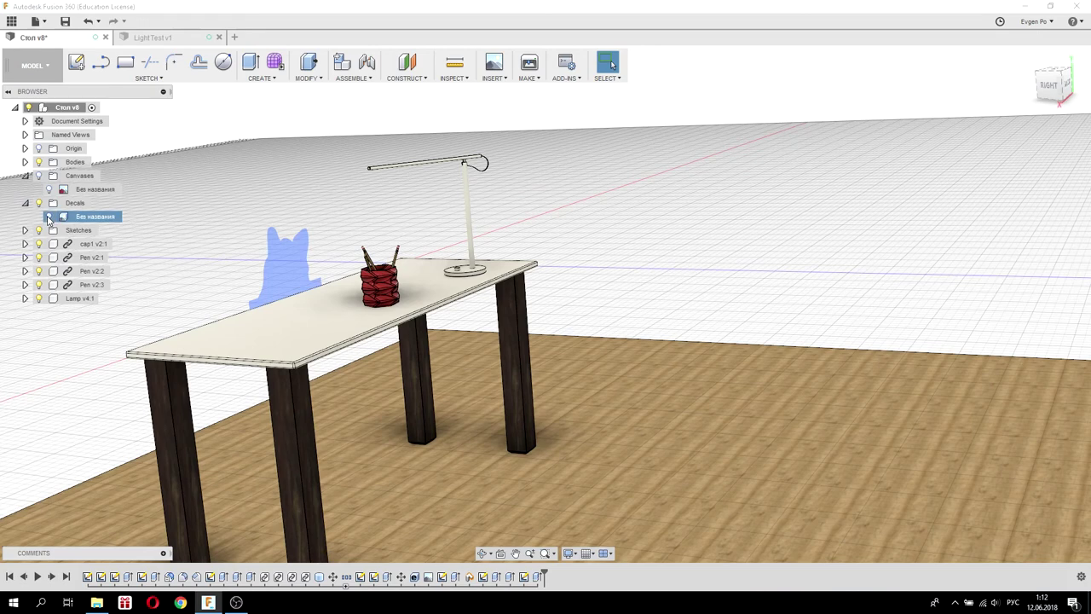
pyautogui.click(48, 218)
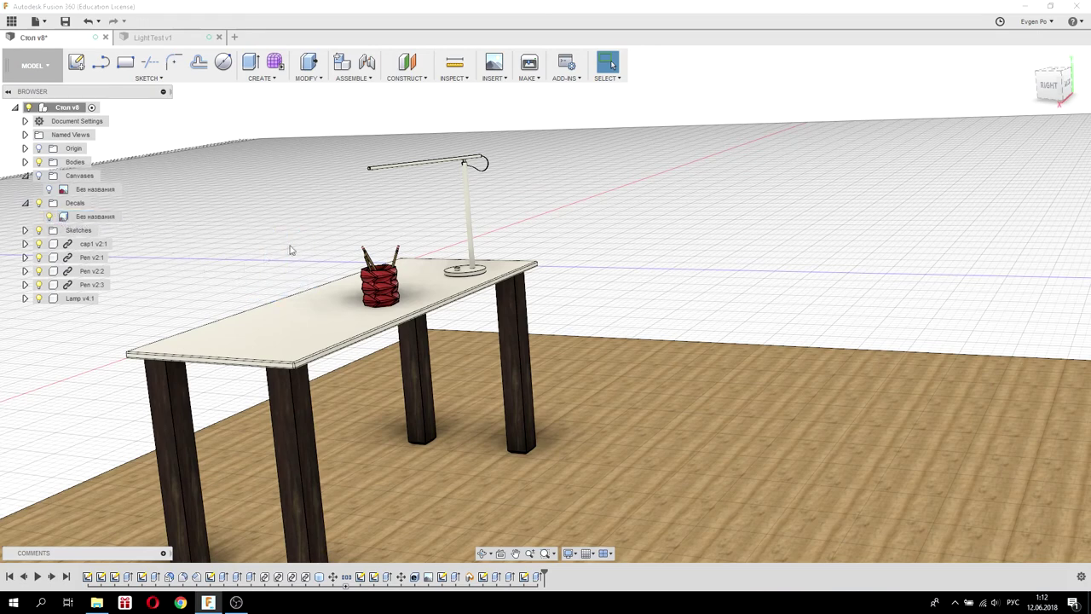
pyautogui.click(93, 218)
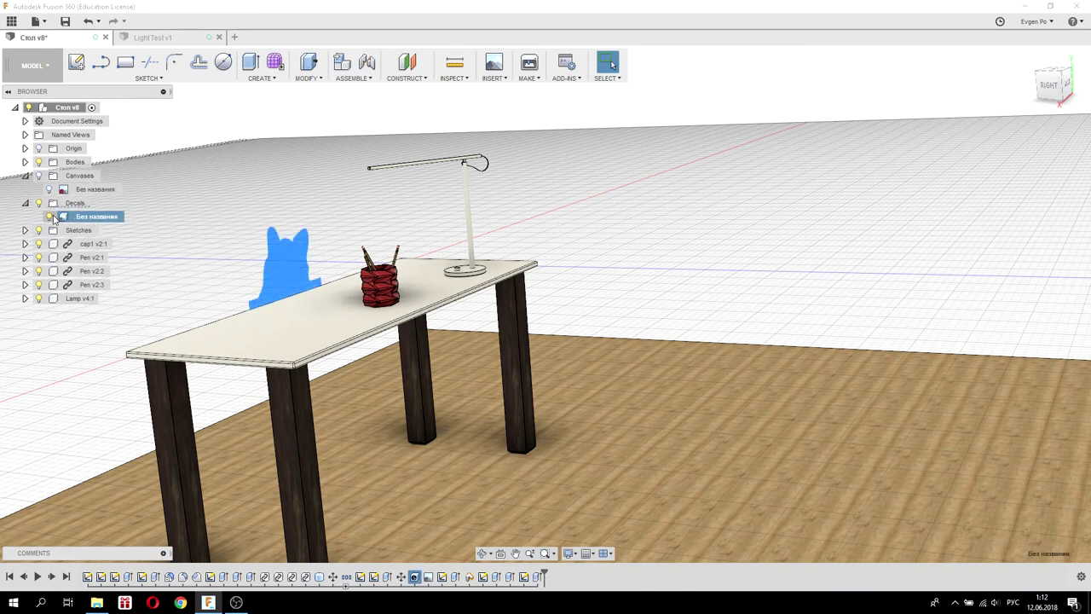
pyautogui.click(50, 218)
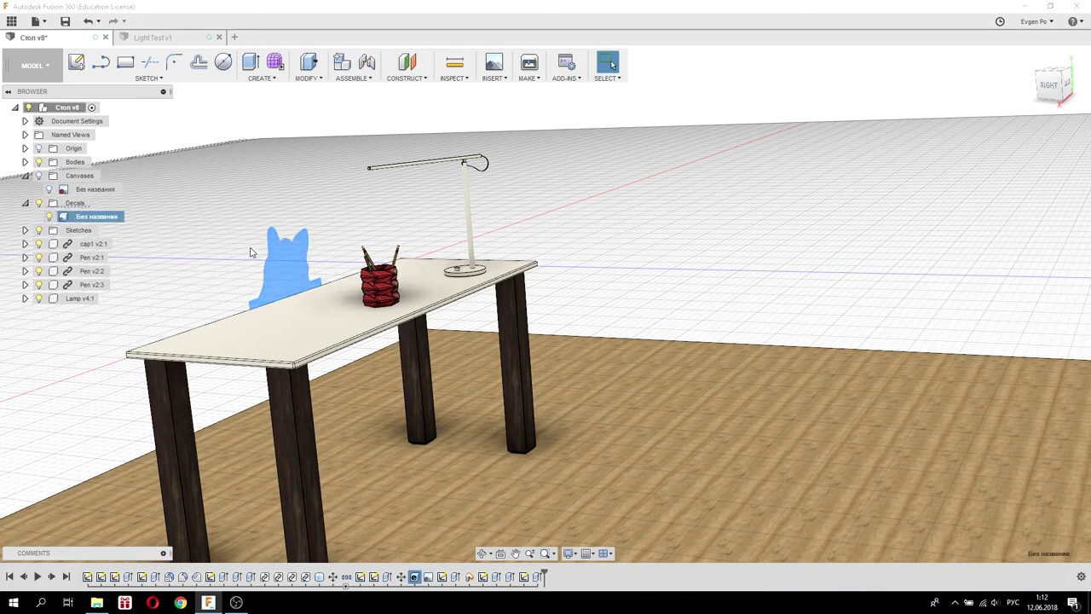
# - Hide the Для отражения body to reveal the cat decal, then orbit to a front view
pyautogui.click(26, 162)
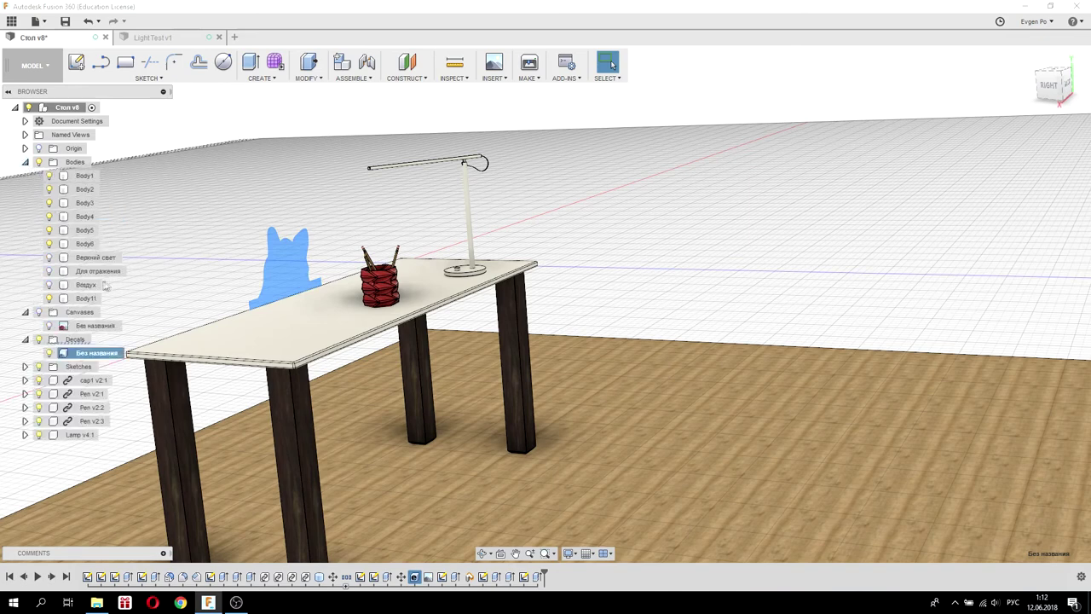
pyautogui.click(49, 272)
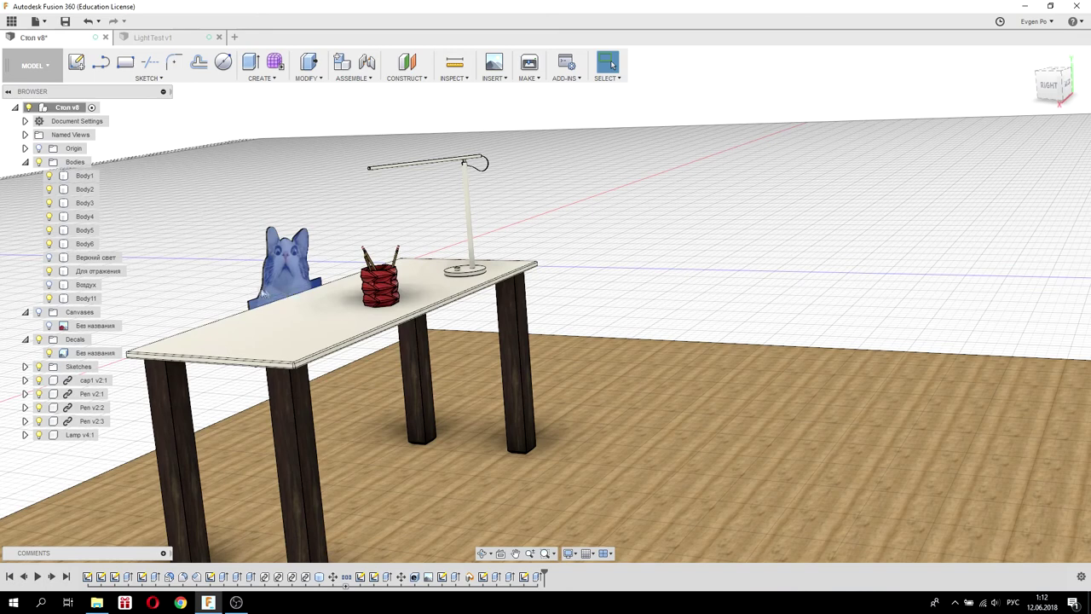
pyautogui.click(49, 354)
pyautogui.click(49, 354)
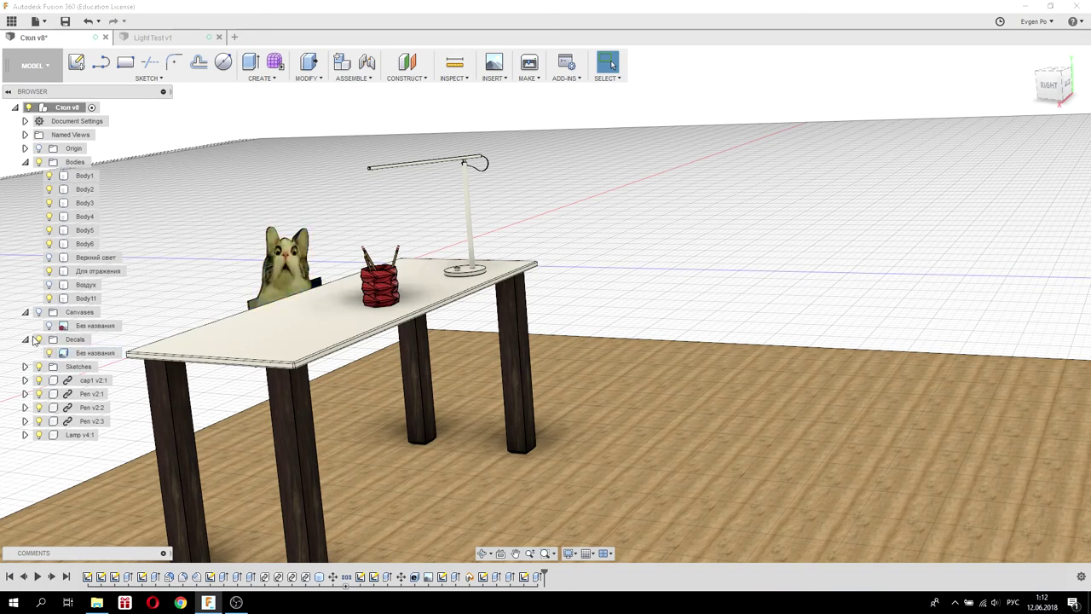
pyautogui.click(25, 162)
pyautogui.moveTo(25, 162)
pyautogui.keyDown('shift'); pyautogui.mouseDown(button='middle')
pyautogui.moveTo(305, 267)
pyautogui.moveTo(391, 249)
pyautogui.mouseUp(button='middle'); pyautogui.keyUp('shift')
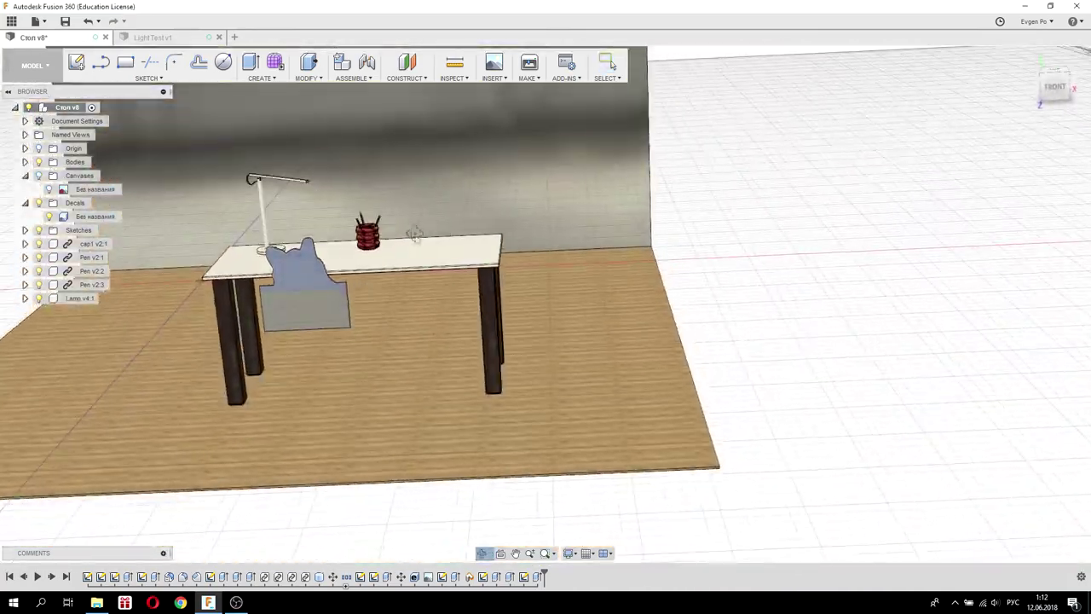
pyautogui.keyDown('shift'); pyautogui.moveTo(390, 249); pyautogui.dragTo(392, 286, button='middle'); pyautogui.keyUp('shift')
# - Start an in-canvas render of the dark desk scene in the Render workspace
pyautogui.click(52, 66)
pyautogui.click(34, 154)
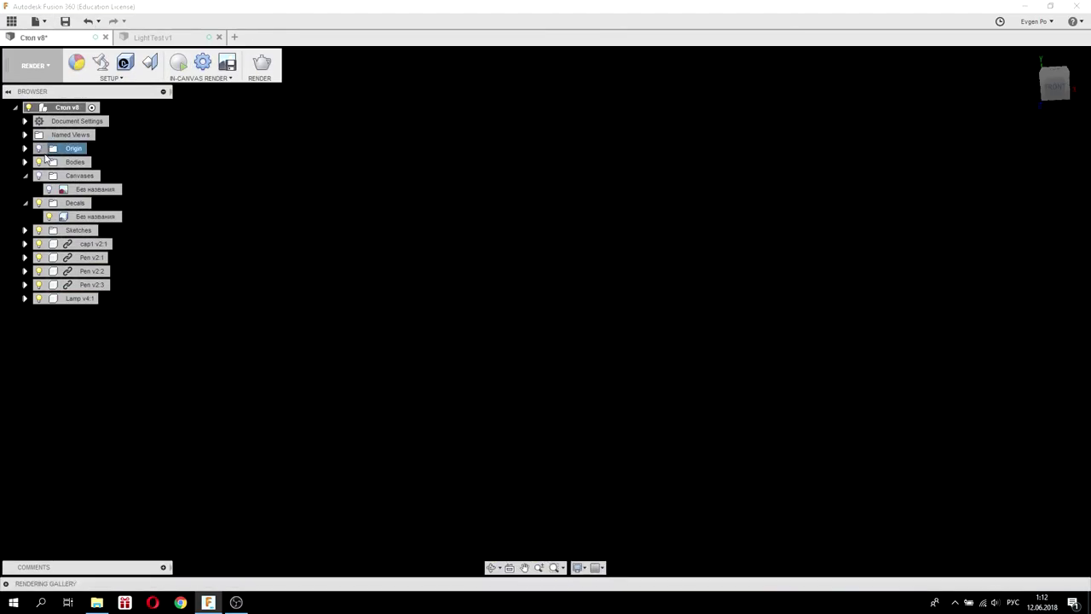
pyautogui.click(181, 65)
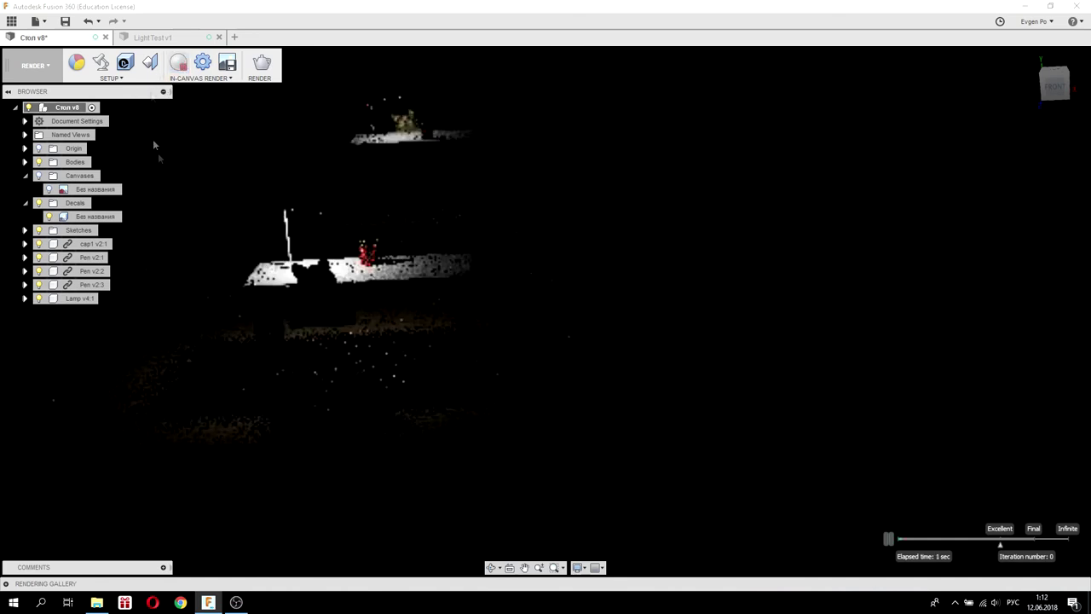
# - Orbit and zoom the rendering view in toward the pen holder and table
pyautogui.moveTo(355, 269)
pyautogui.keyDown('shift'); pyautogui.mouseDown(button='middle')
pyautogui.moveTo(348, 258)
pyautogui.moveTo(354, 266)
pyautogui.moveTo(365, 246)
pyautogui.moveTo(379, 185)
pyautogui.moveTo(372, 204)
pyautogui.moveTo(393, 266)
pyautogui.mouseUp(button='middle'); pyautogui.keyUp('shift')
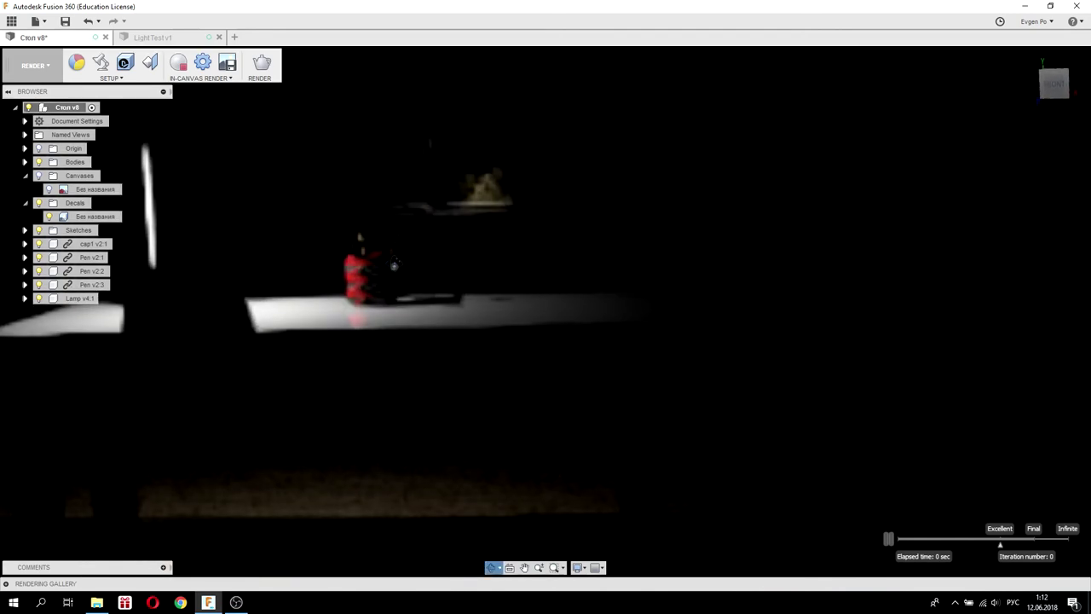
pyautogui.scroll(2, 409, 214)
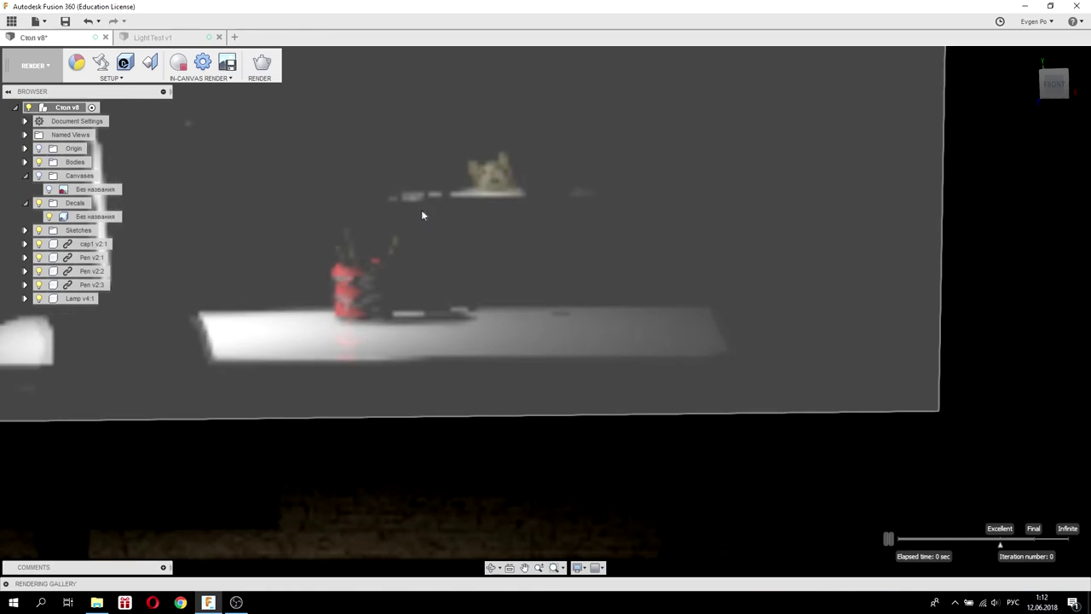
pyautogui.scroll(2, 419, 210)
pyautogui.scroll(1, 503, 194)
pyautogui.scroll(1, 533, 185)
pyautogui.scroll(1, 538, 194)
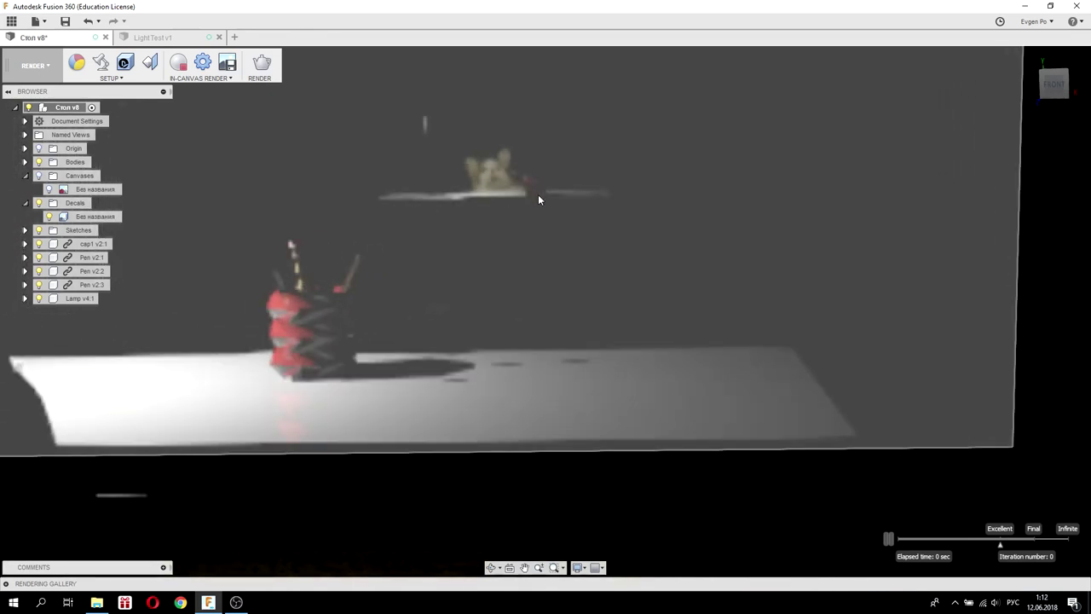